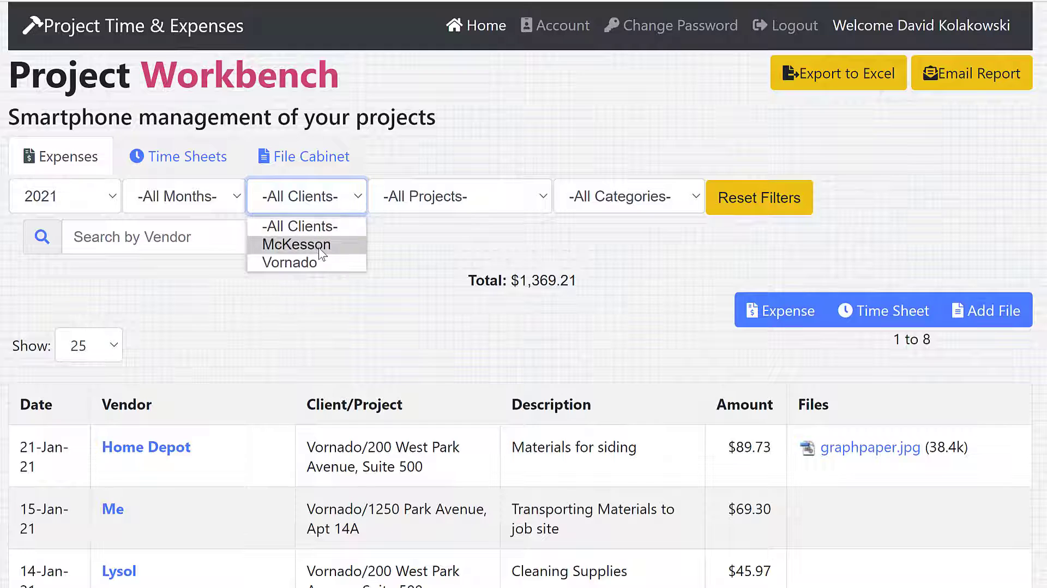
Filter the 2021 expenses by the client McKesson and the only project listed for that client
click(320, 246)
click(454, 213)
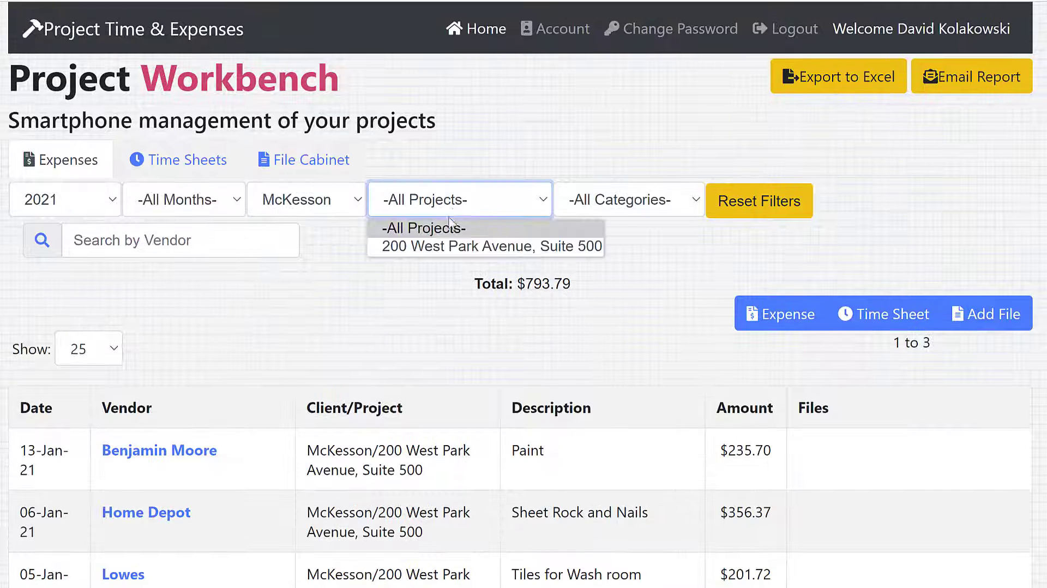
click(446, 244)
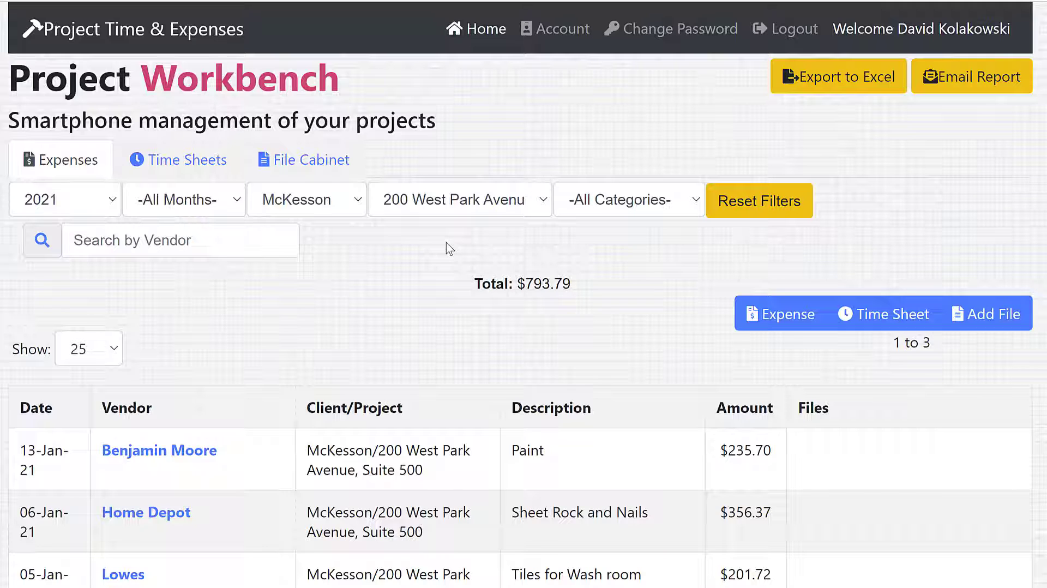
Search the expenses for the vendor Home Depot
click(160, 242)
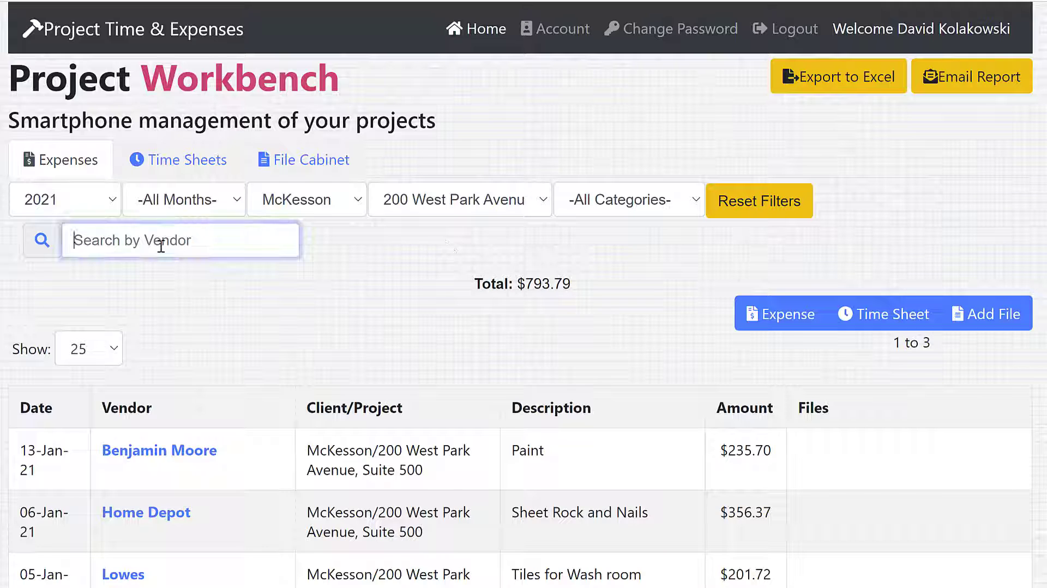
text(home depot)
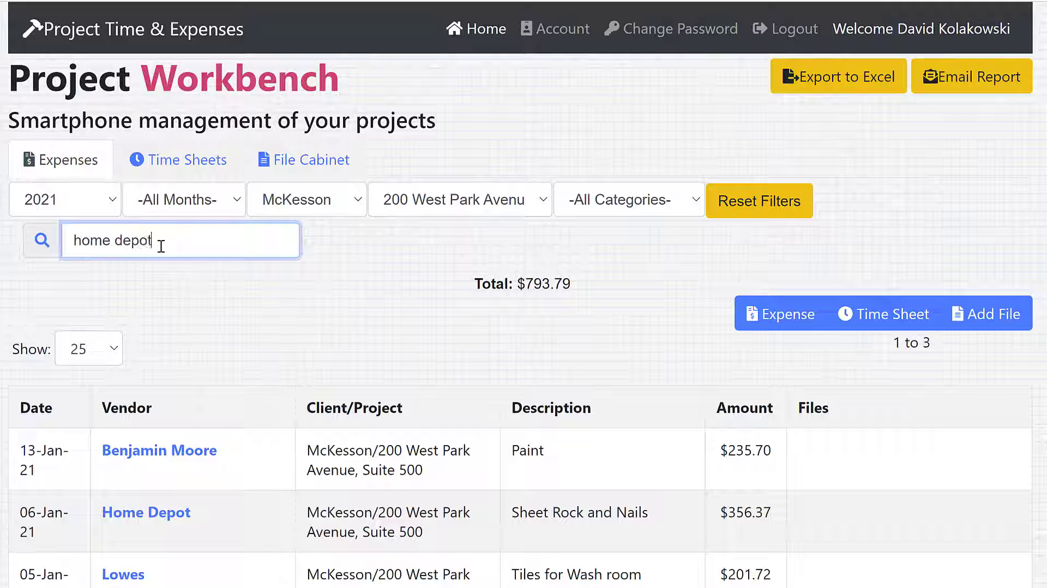
click(155, 273)
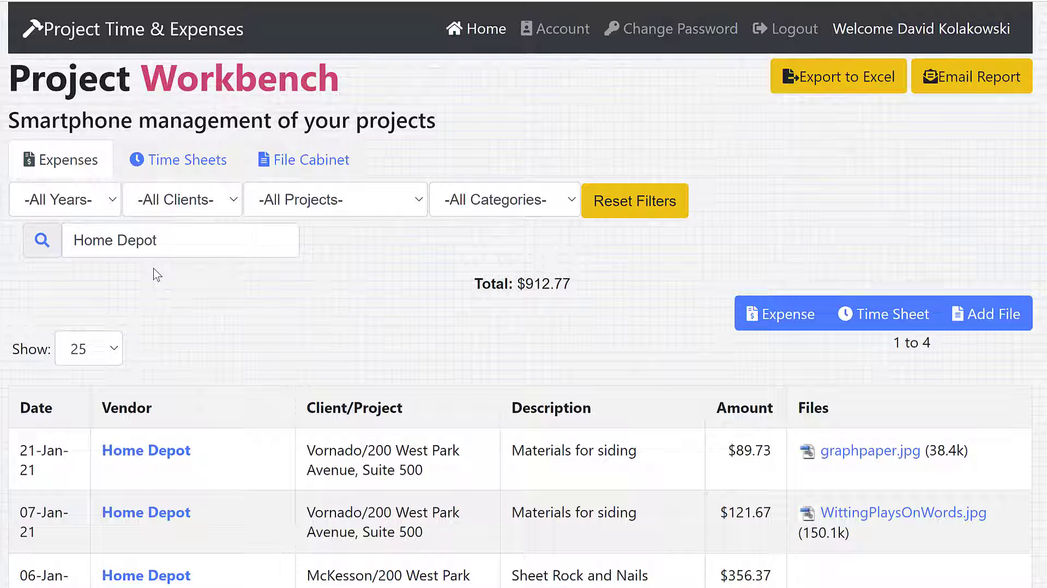
Prepare the filtered expense report for e-mailing, entering the recipient's e-mail address and the comment "Check this out"
click(966, 77)
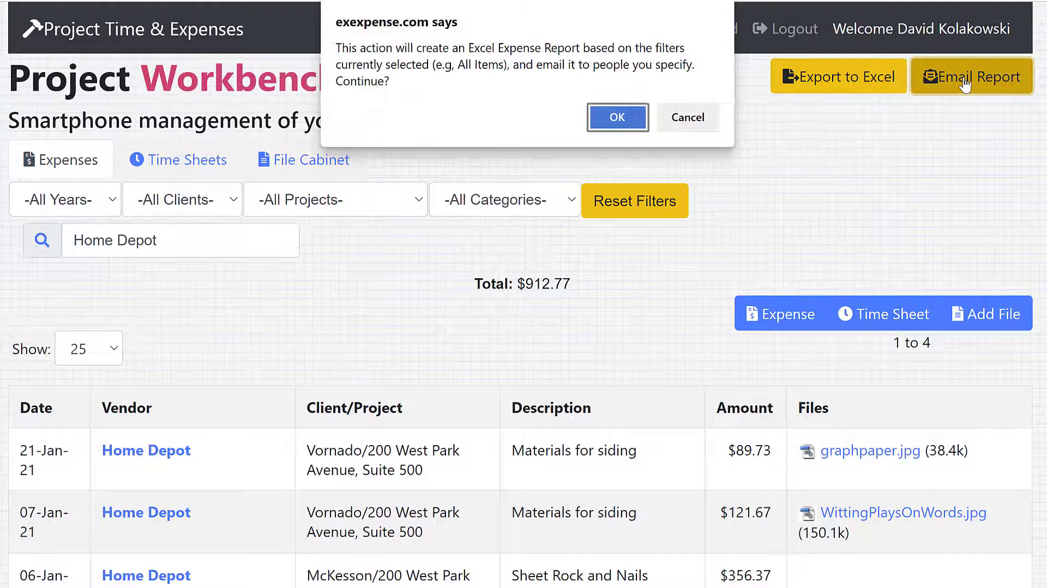
click(617, 106)
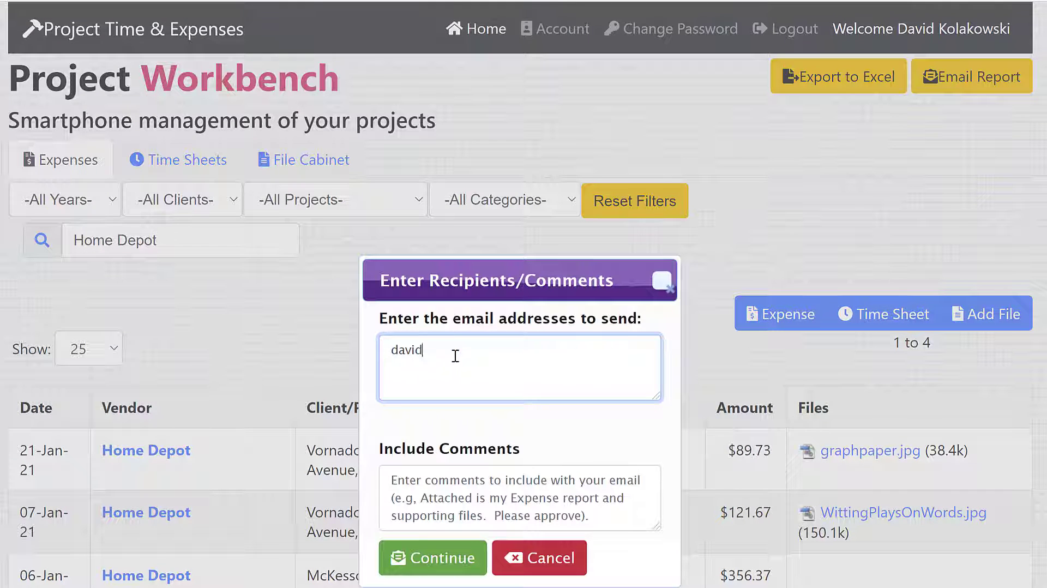
key(Tab)
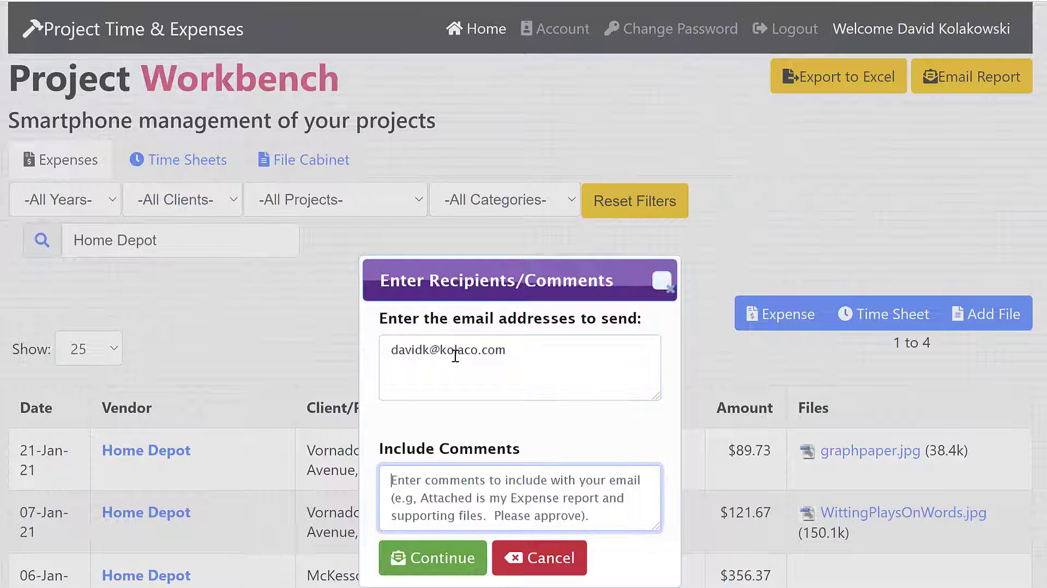
text(Check this out)
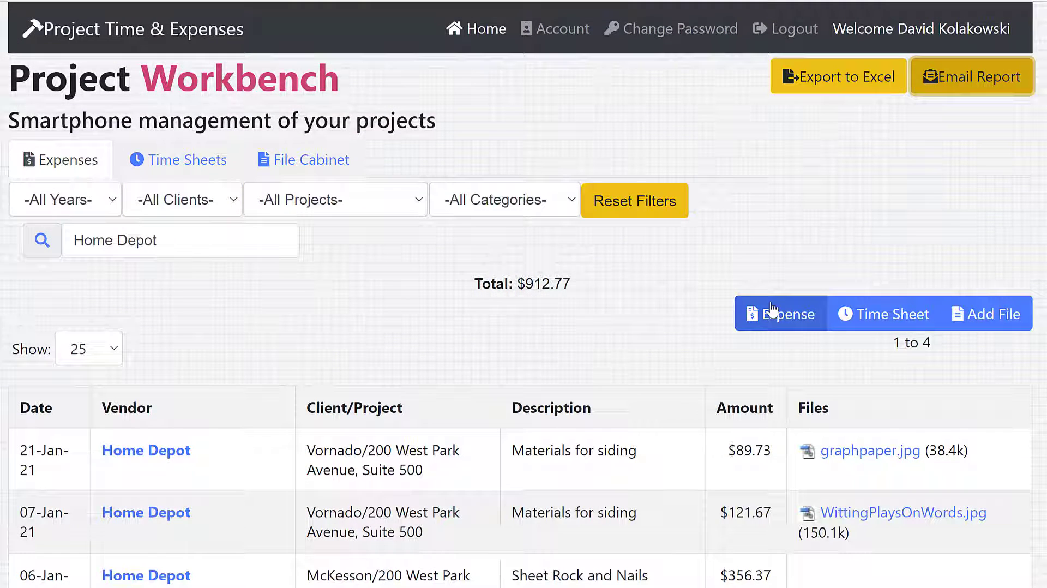
Start a new expense record with expense date 01/22/2021 and payment date 01/23/2021
click(772, 309)
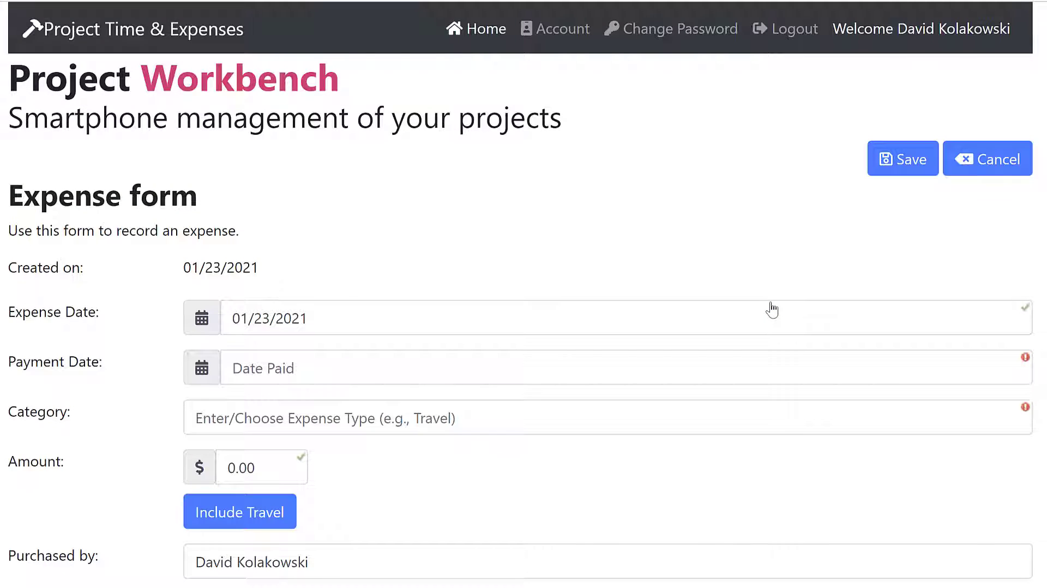
click(398, 327)
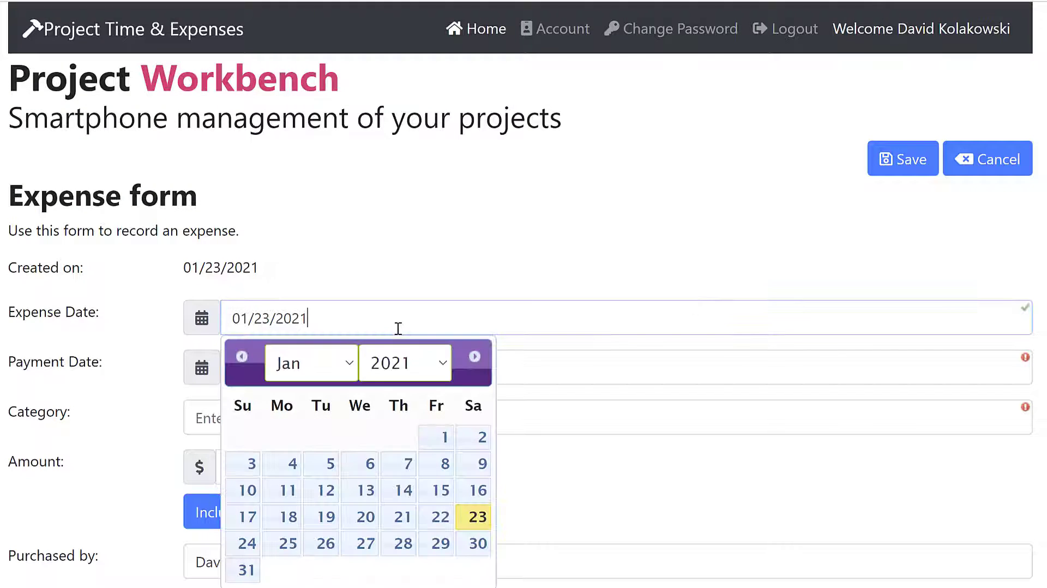
click(433, 516)
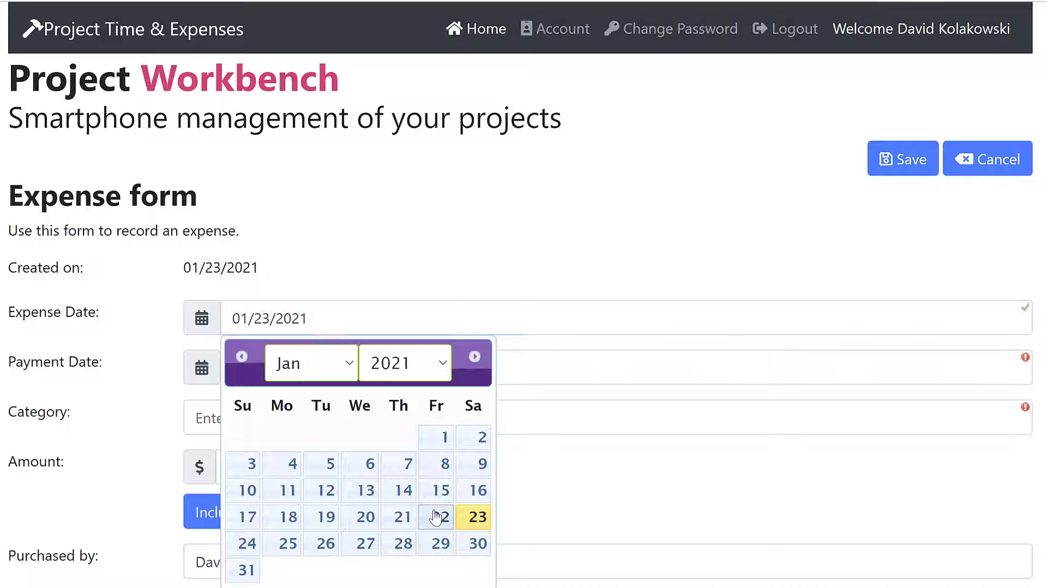
click(367, 369)
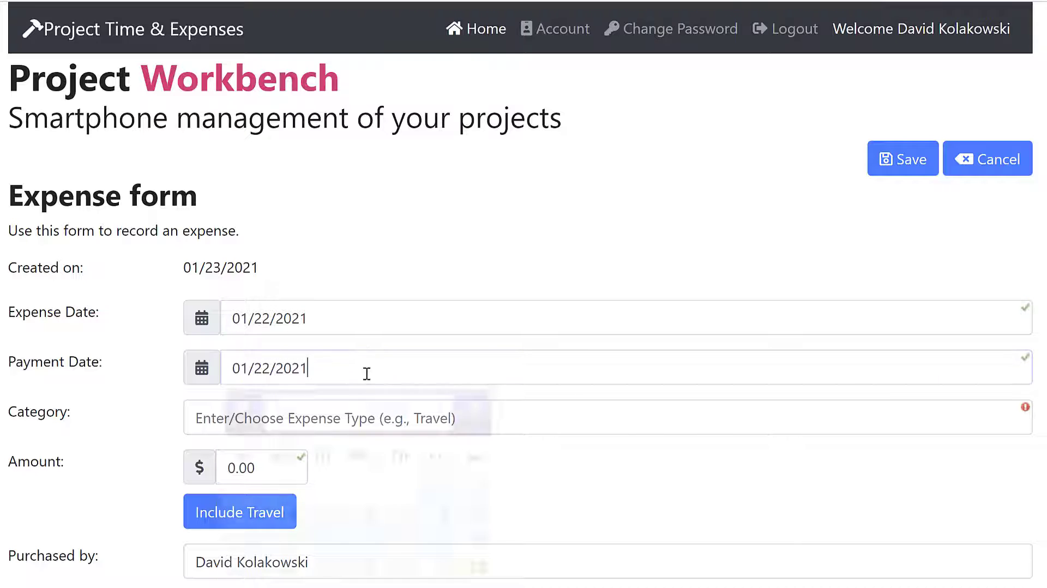
click(478, 566)
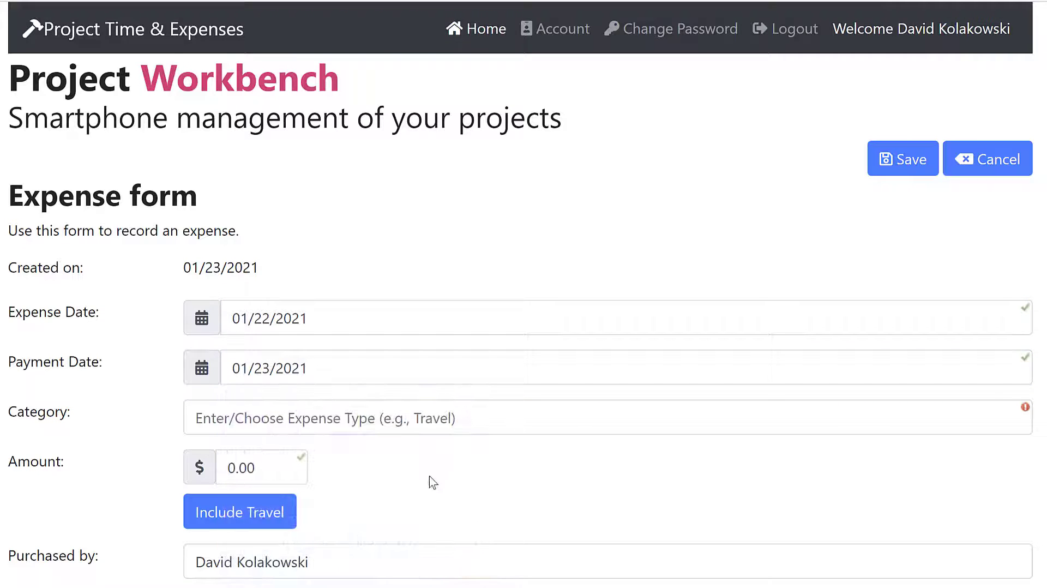
Set the expense's category to Residential and its amount to $340
click(402, 425)
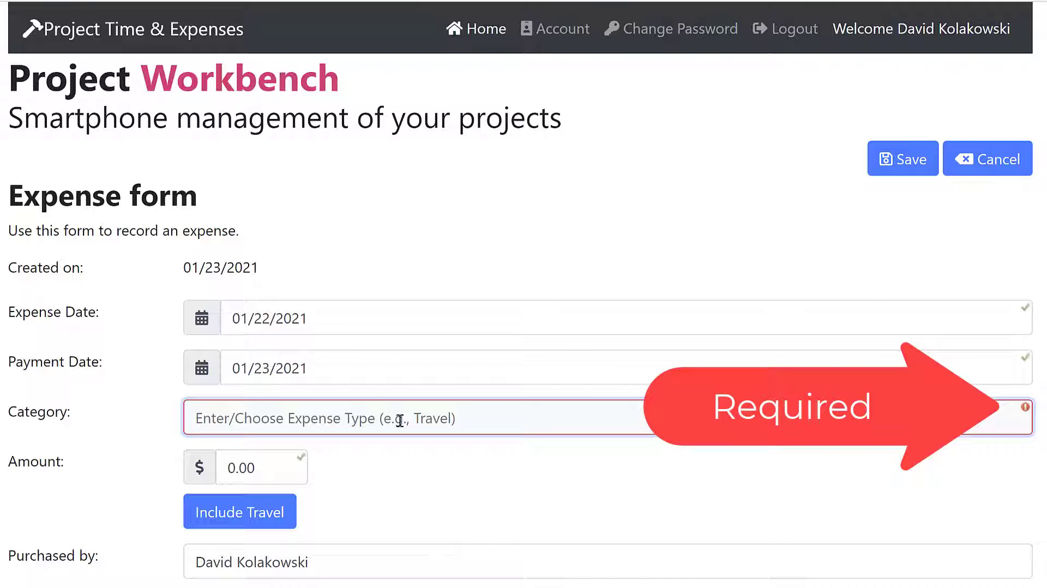
text(Res)
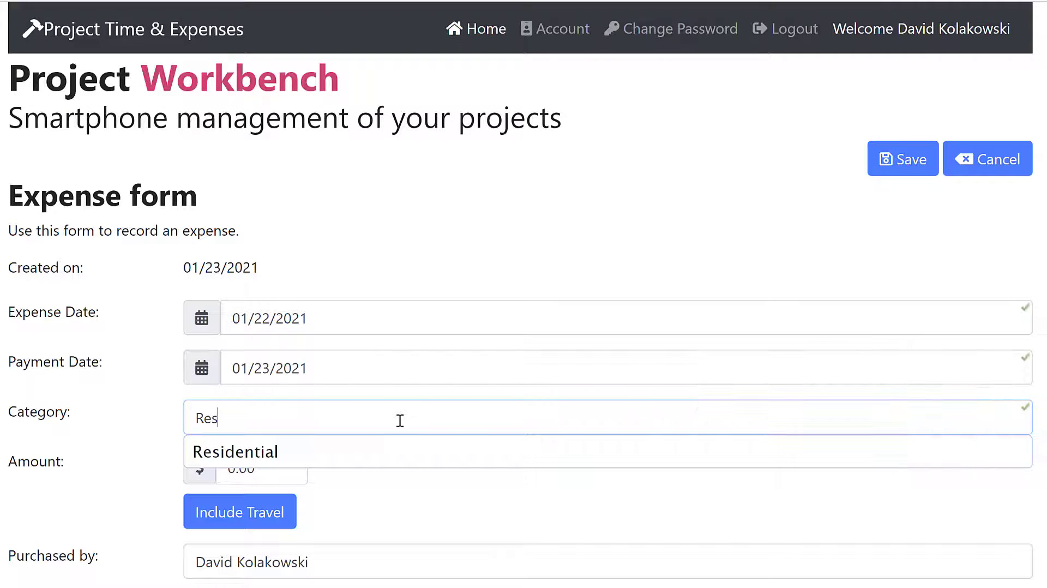
click(325, 450)
click(263, 480)
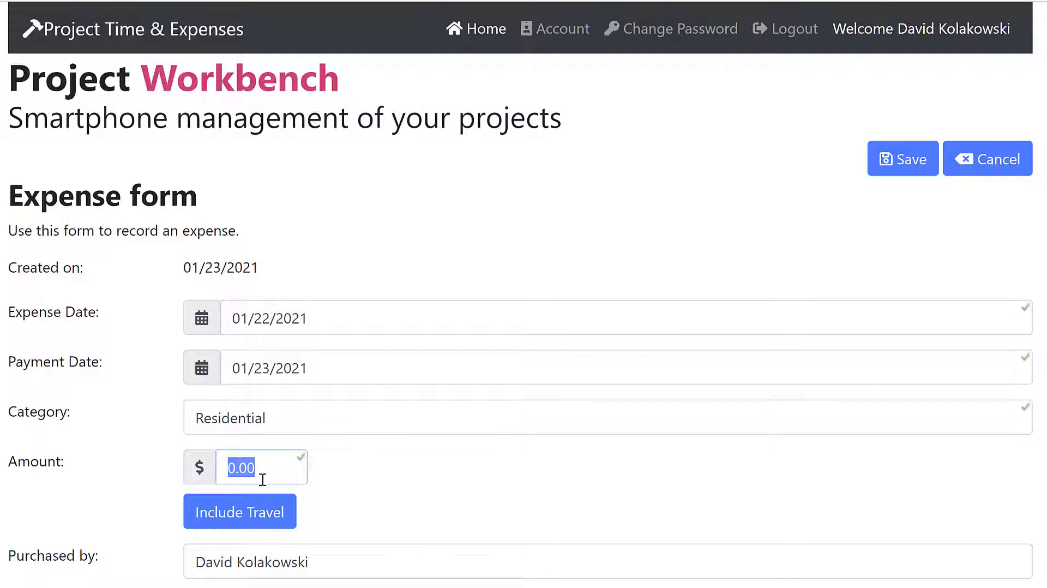
text(340)
Associate the expense with the client Vornado
scroll(263, 479, down, 2)
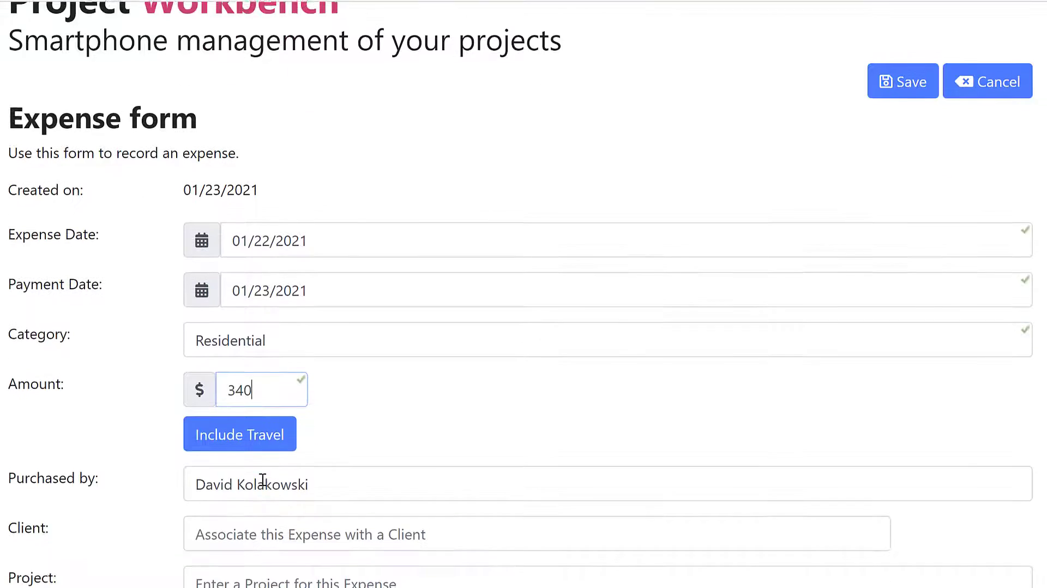
scroll(262, 480, down, 5)
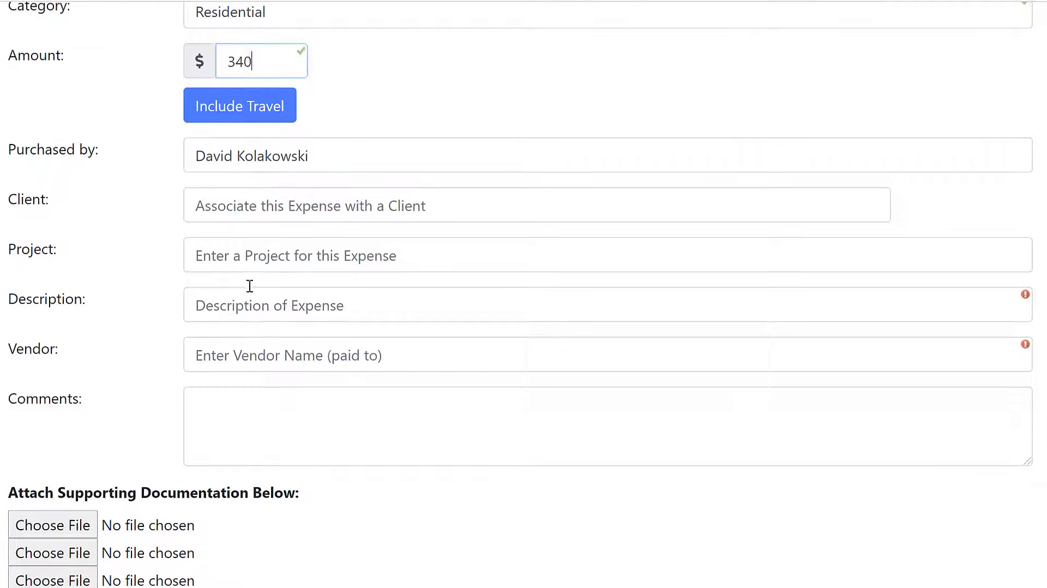
click(264, 210)
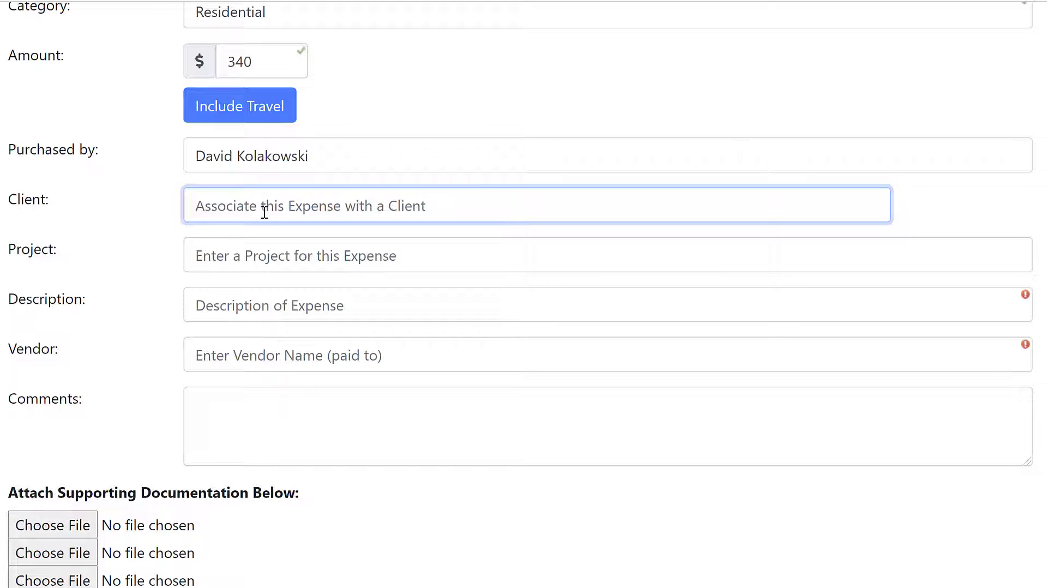
text(VO)
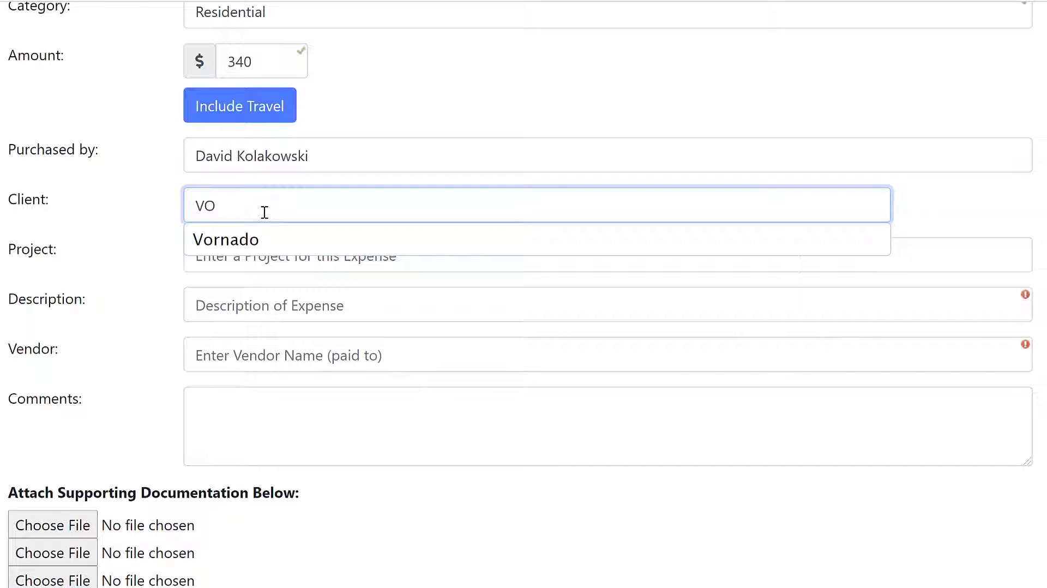
click(257, 238)
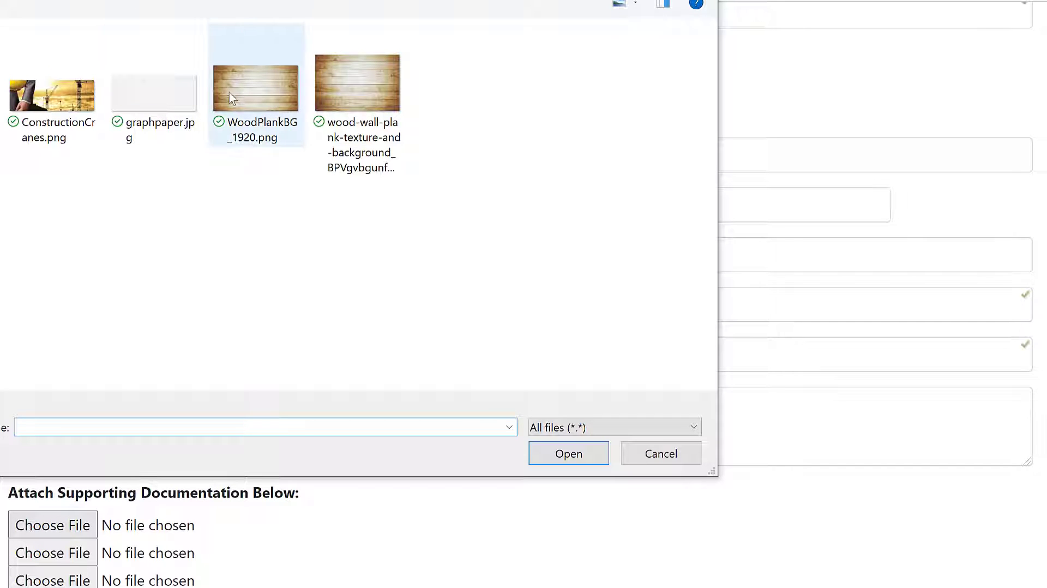
Attach graphpaper.jpg to the expense as its first supporting document
click(133, 99)
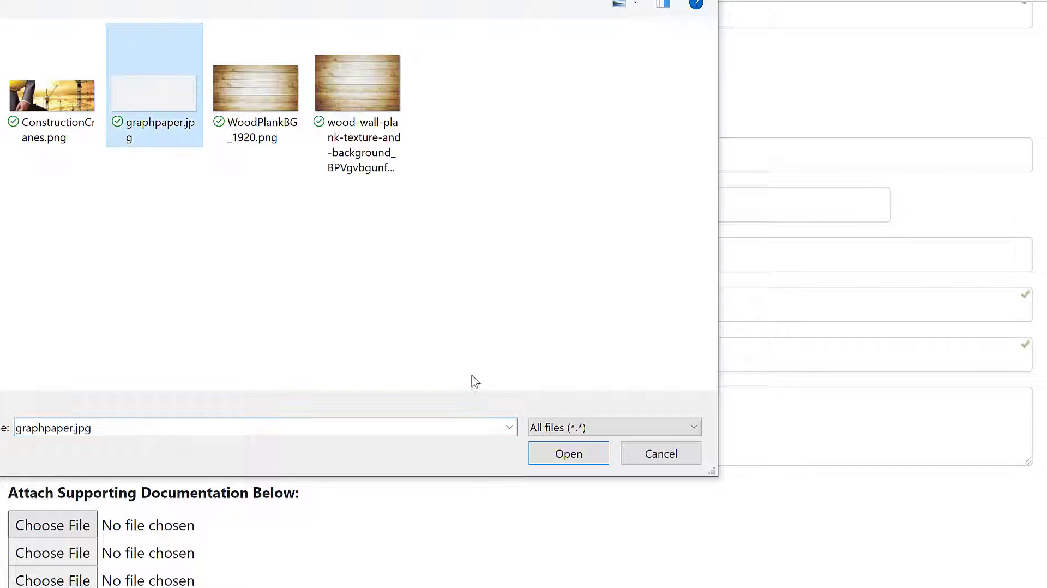
click(558, 454)
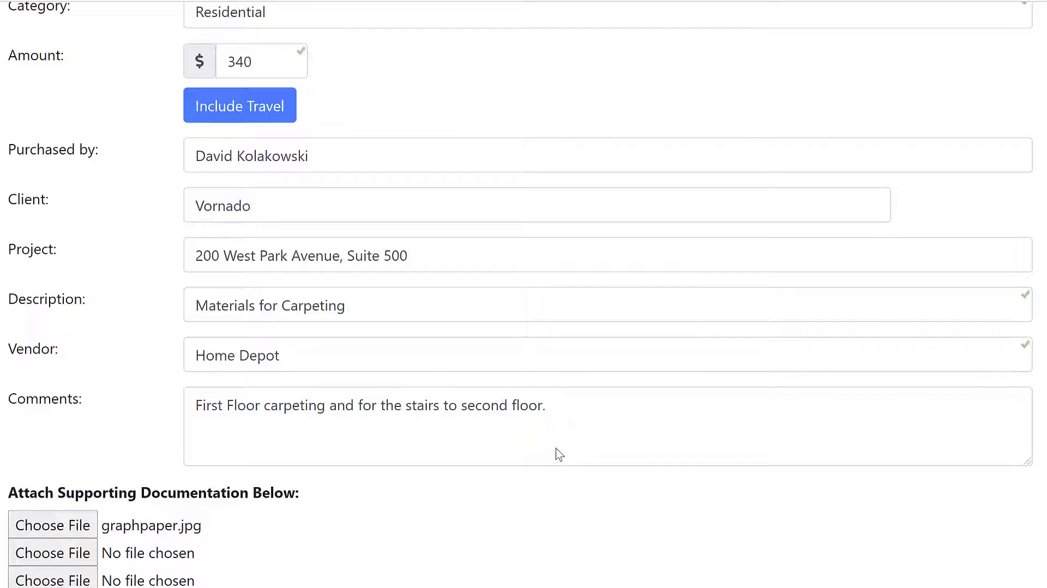
Include travel costs in the expense, with parking of 5 and mileage of 46
scroll(557, 448, up, 7)
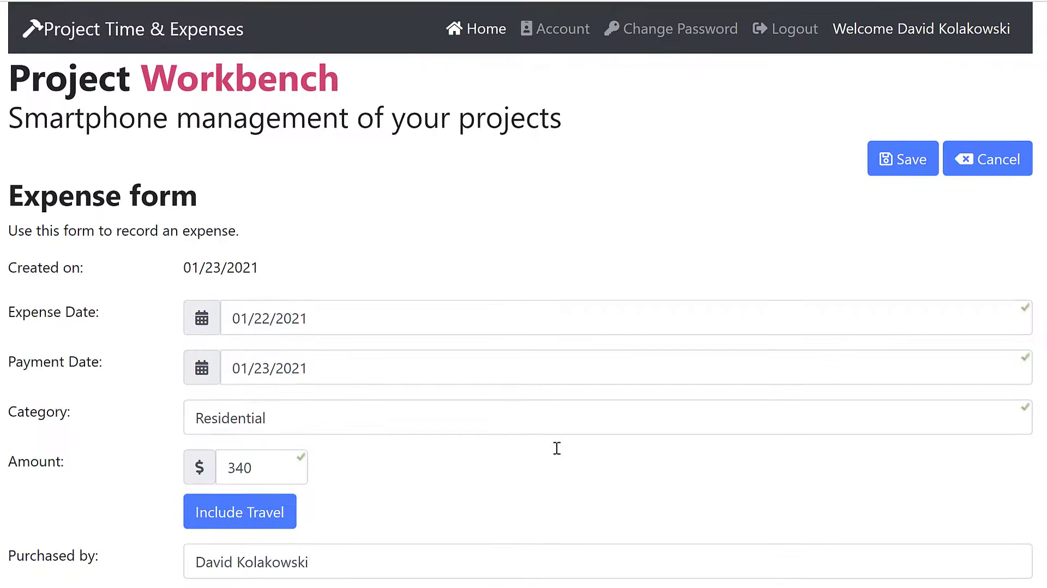
scroll(557, 448, down, 5)
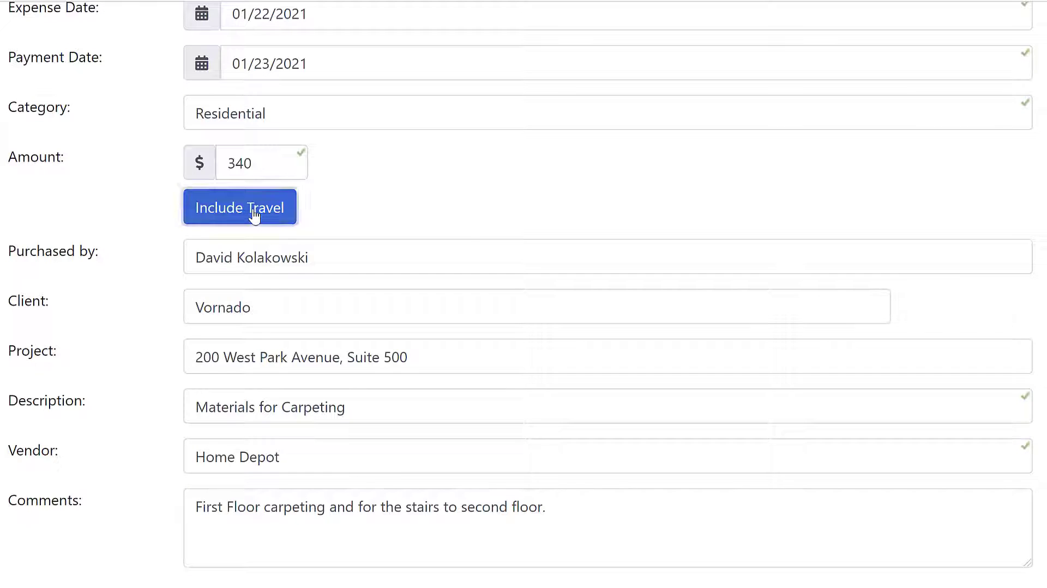
click(253, 214)
scroll(253, 210, down, 1)
scroll(253, 209, down, 3)
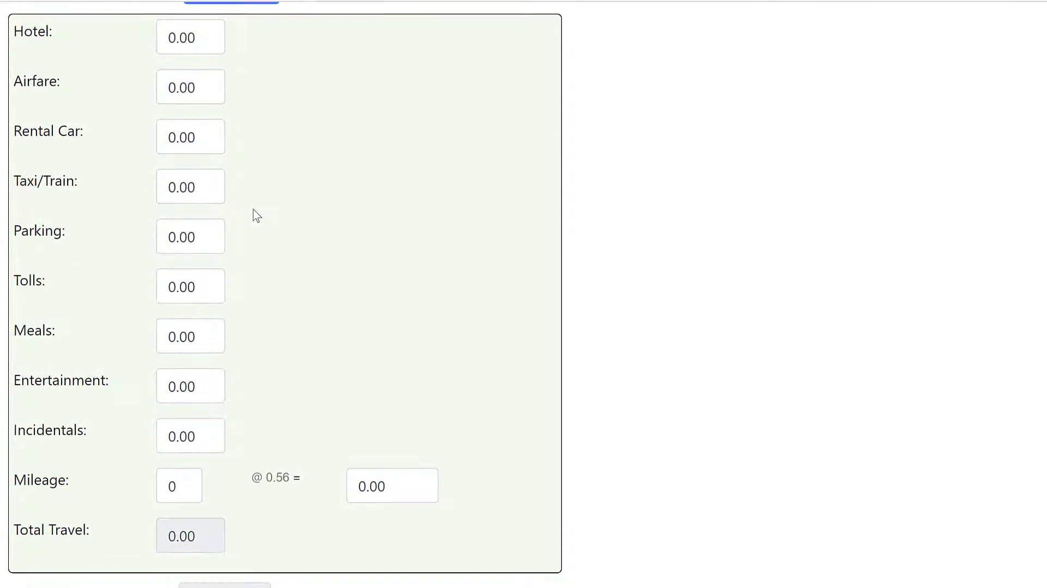
click(180, 238)
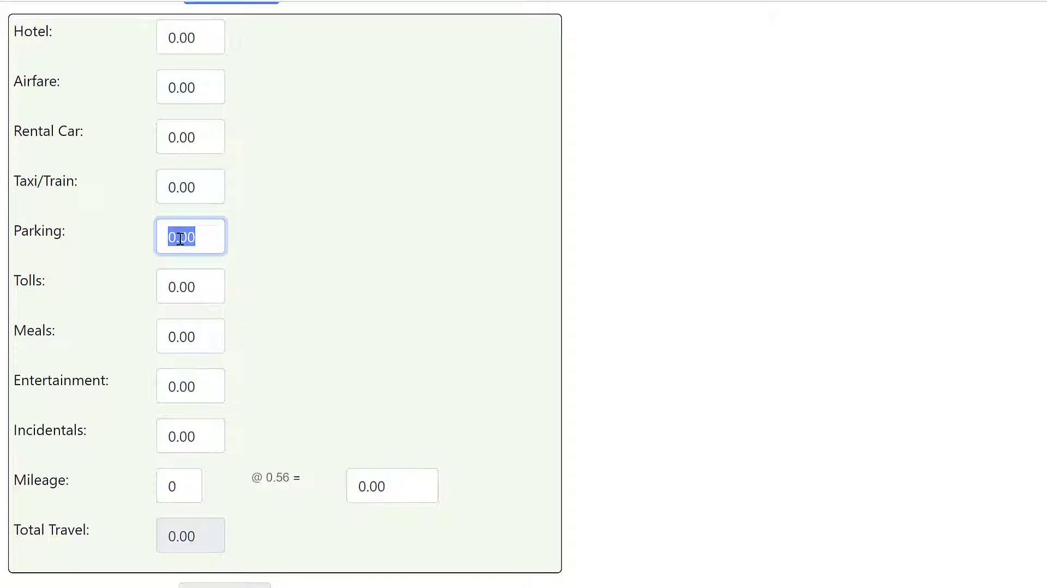
text(5)
click(164, 486)
text(46)
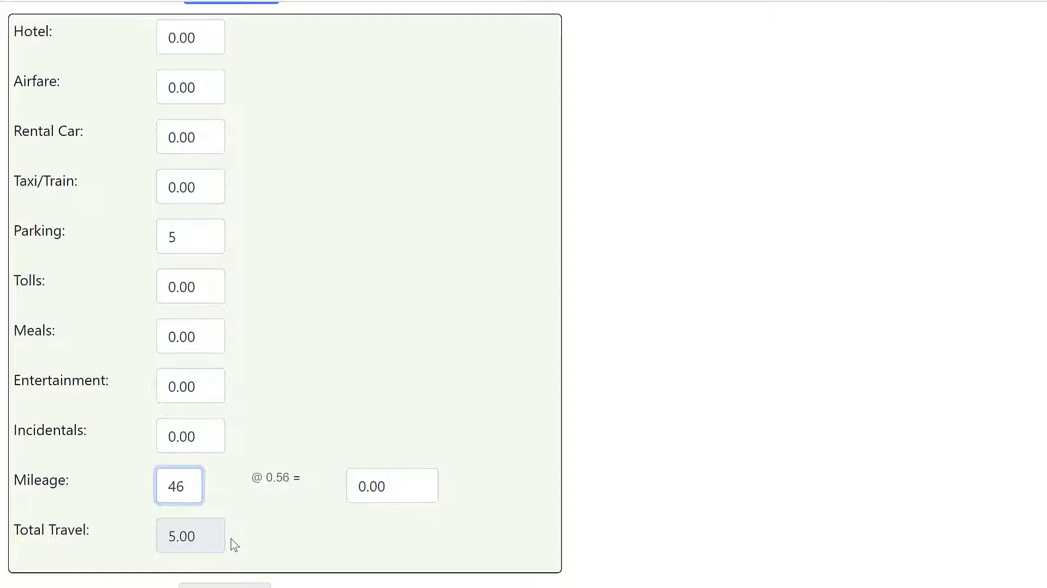
click(232, 540)
Check the travel and overall totals, and save the expense
scroll(234, 546, down, 4)
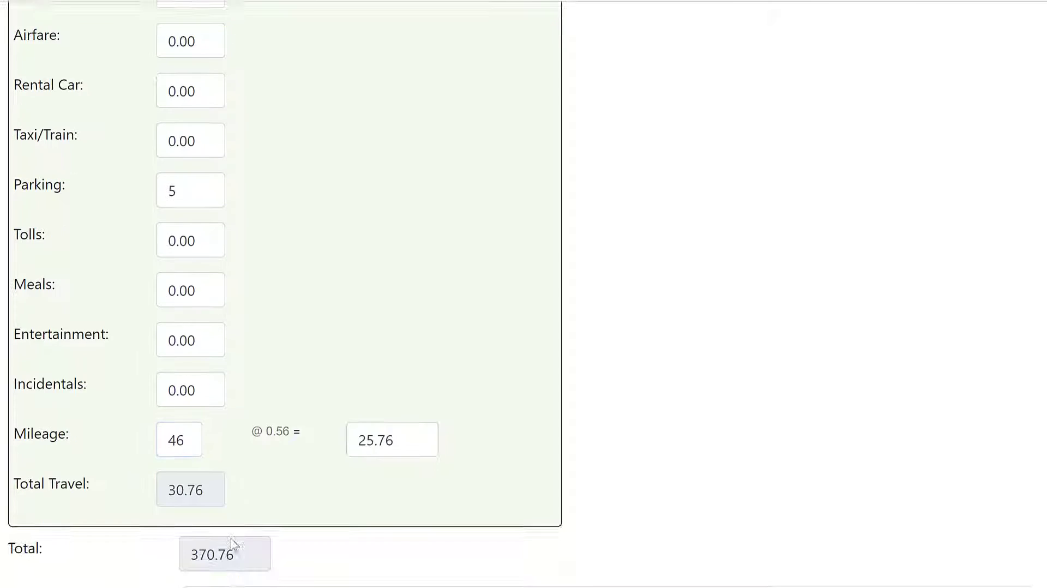
scroll(234, 542, up, 3)
scroll(232, 539, up, 10)
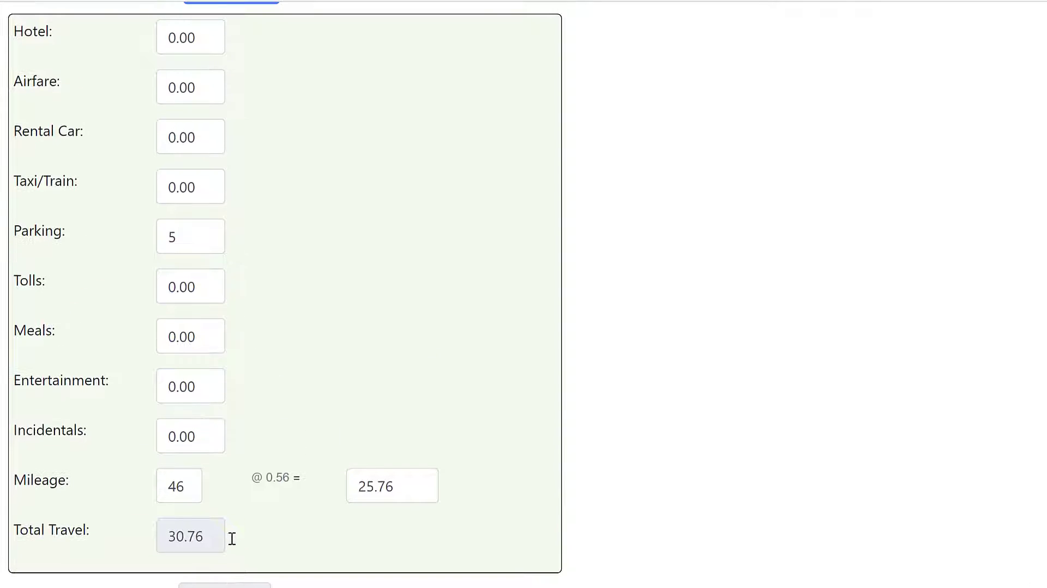
click(905, 162)
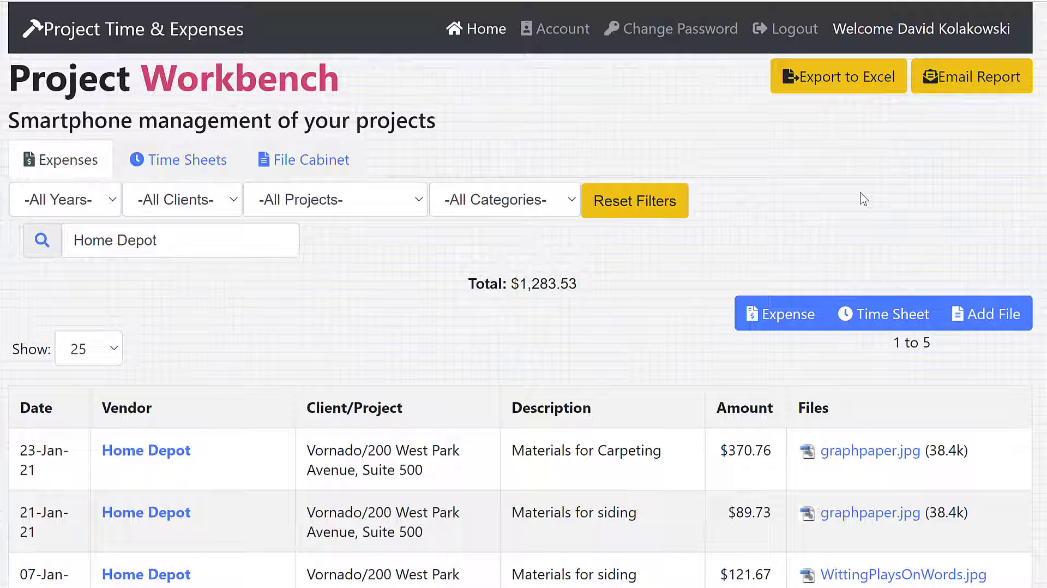
Switch to the time sheets and view the choices offered by the client and project filters
click(186, 162)
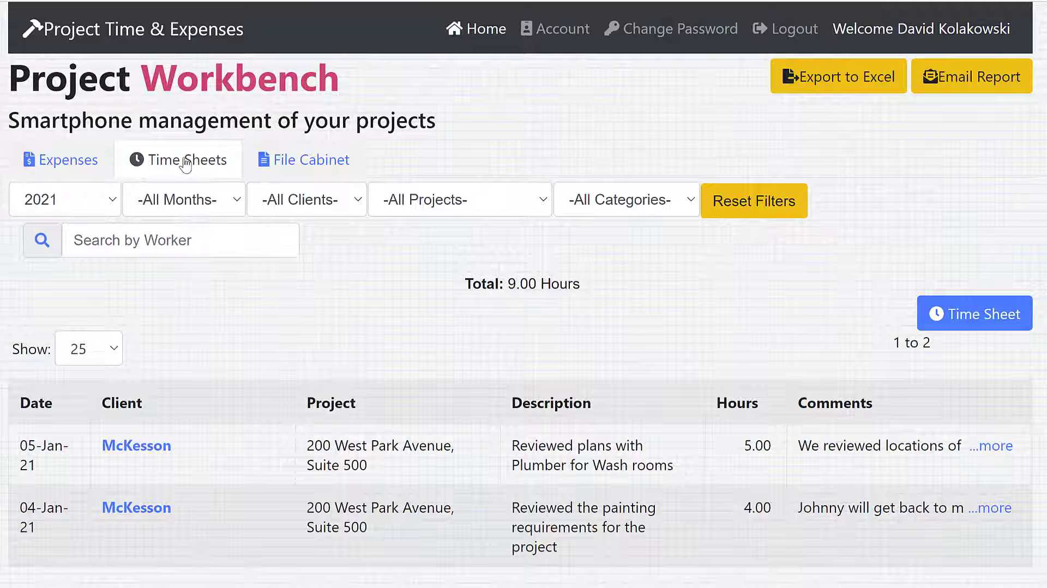
click(288, 201)
click(288, 201)
click(436, 205)
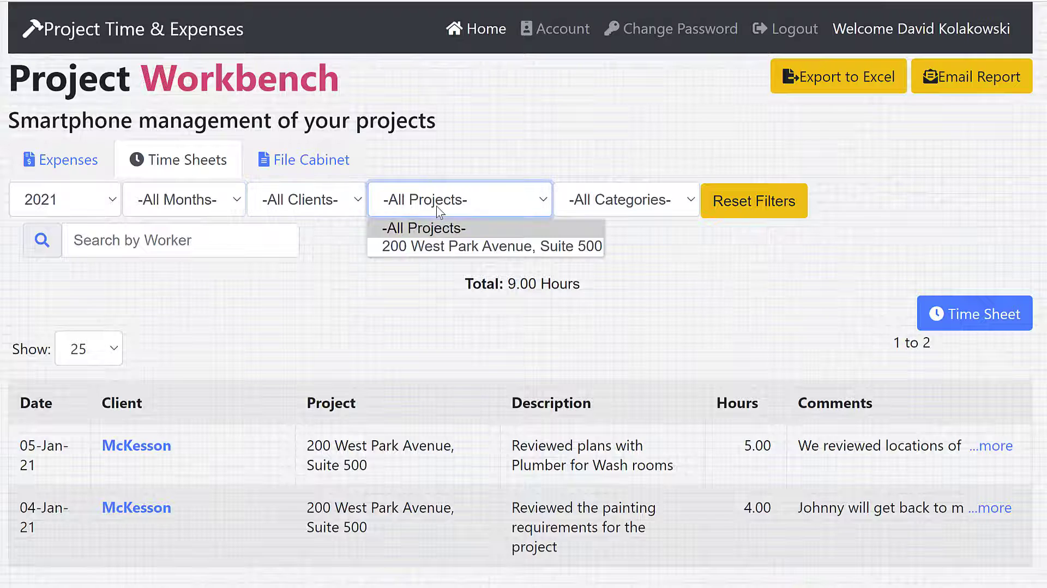
click(436, 205)
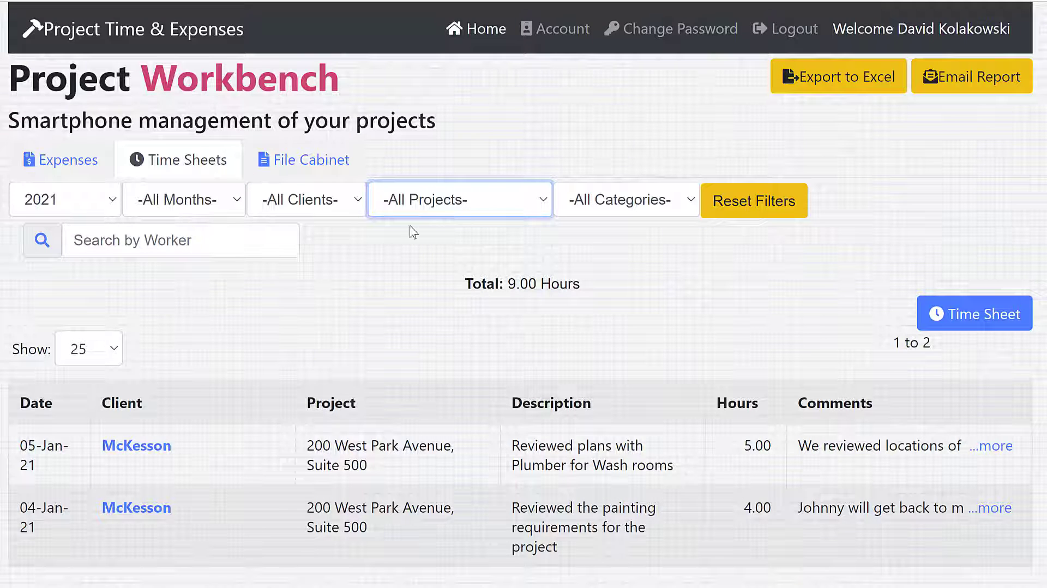
Filter the 2021 time sheets to January
click(232, 232)
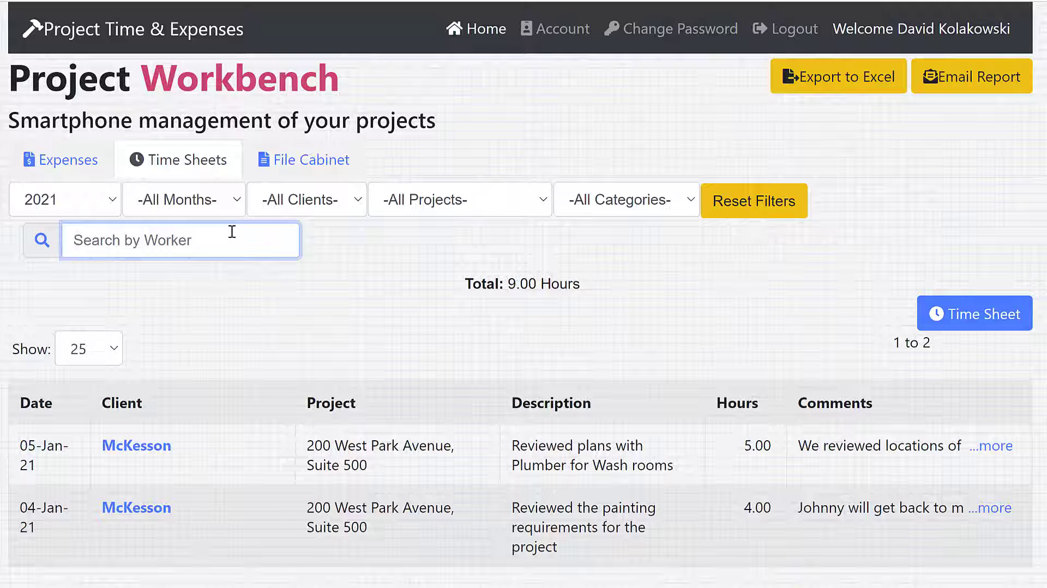
click(232, 206)
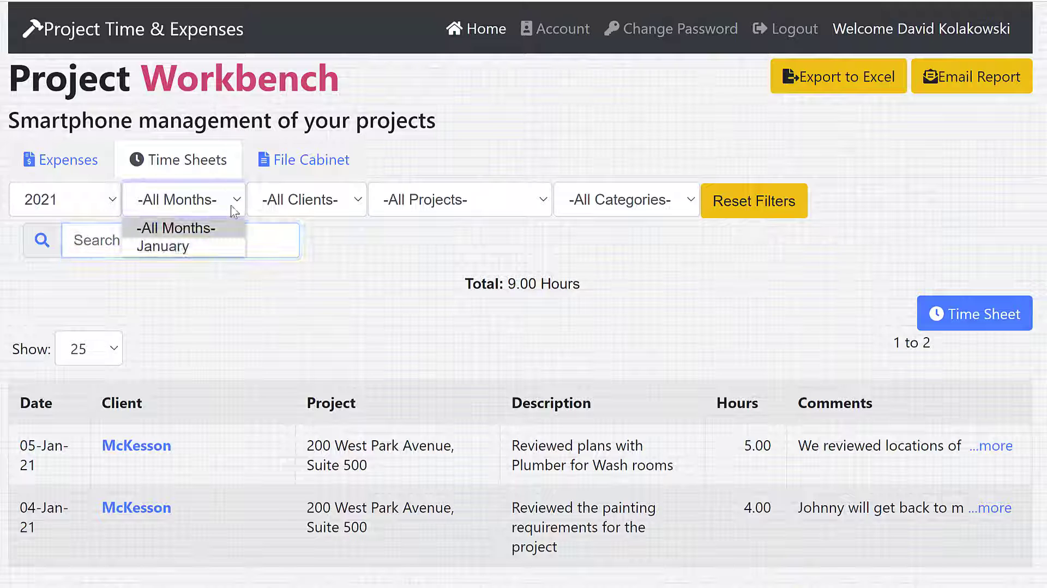
click(196, 245)
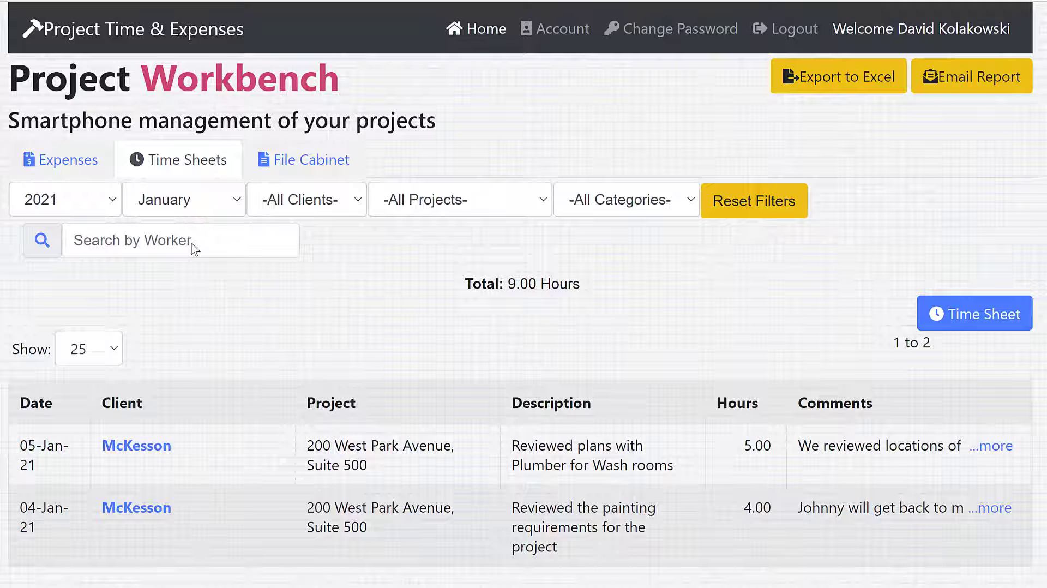
Start an e-mail report of the time sheets covering 01/03/2021 to 01/16/2021
click(972, 76)
click(615, 115)
click(556, 388)
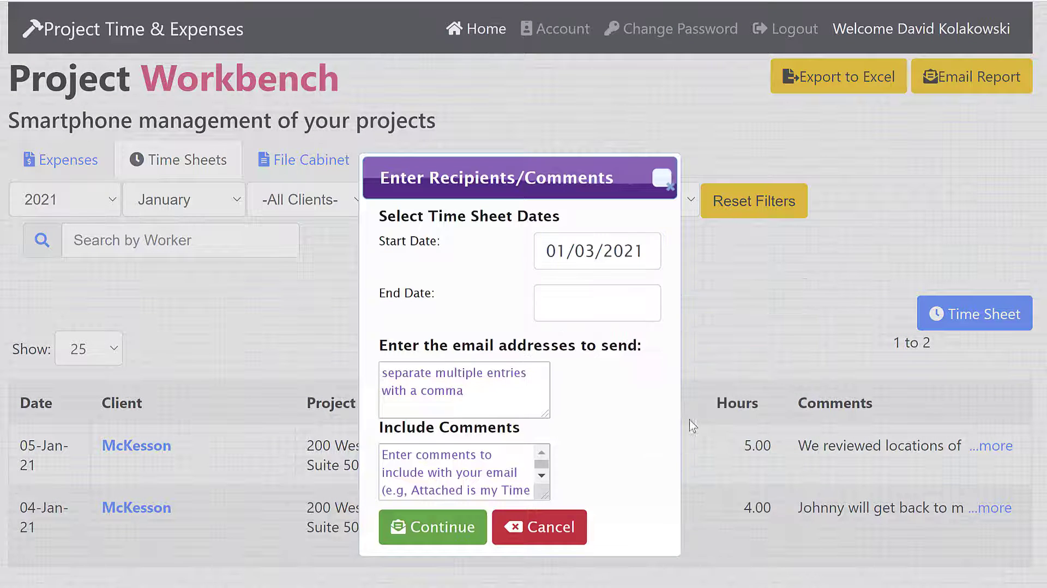
click(591, 307)
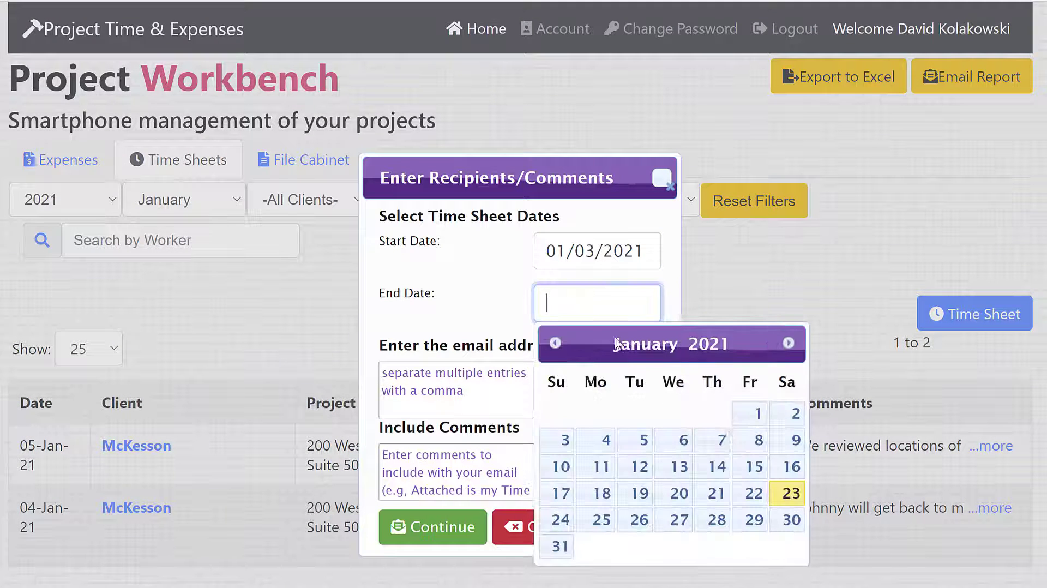
click(790, 468)
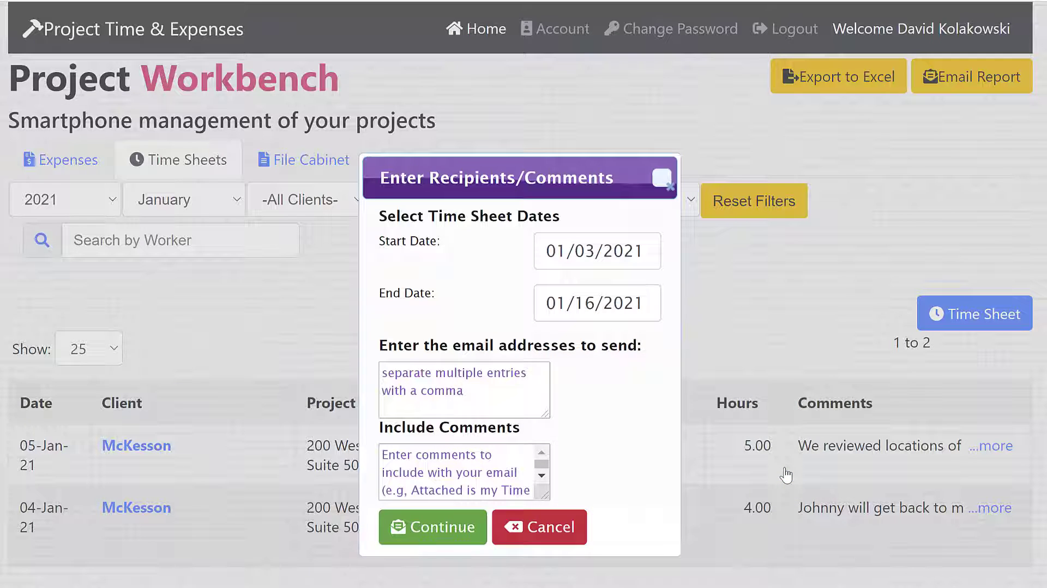
Enter the recipient's e-mail and the comment "Please approve my time for this period" in the report request, and cancel it
click(480, 389)
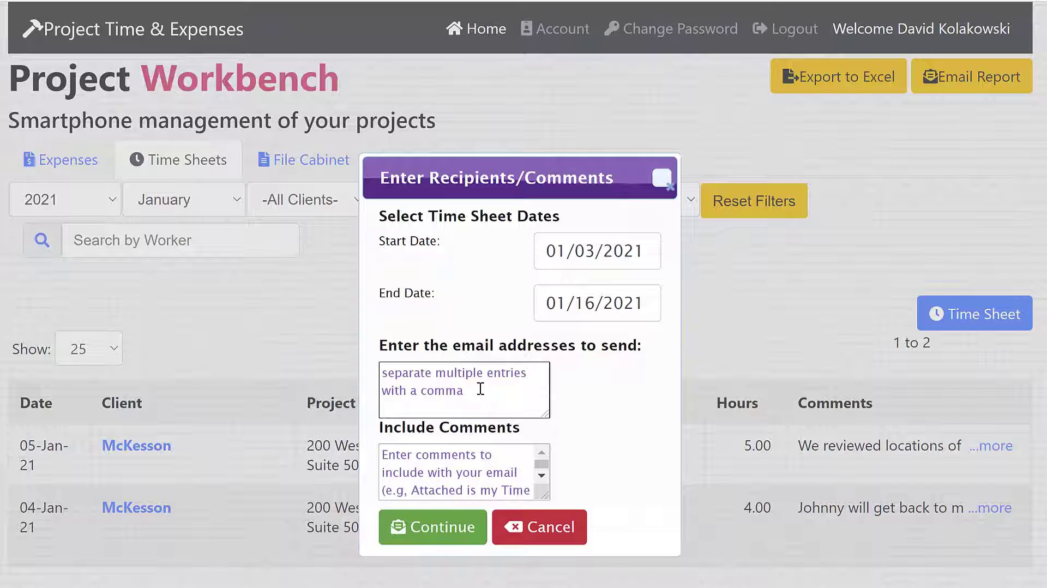
text(time )
text(c)
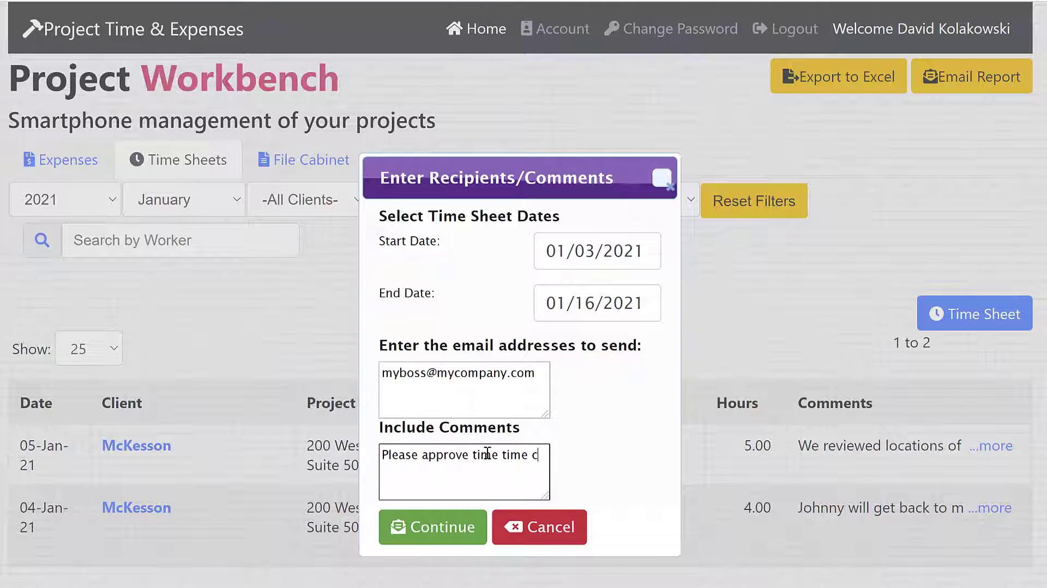
key(BackSpace)
key(BackSpace)
key(BackSpace)
key(BackSpace)
key(BackSpace)
key(BackSpace)
key(BackSpace)
key(BackSpace)
key(BackSpace)
key(BackSpace)
key(BackSpace)
text(my time for this period)
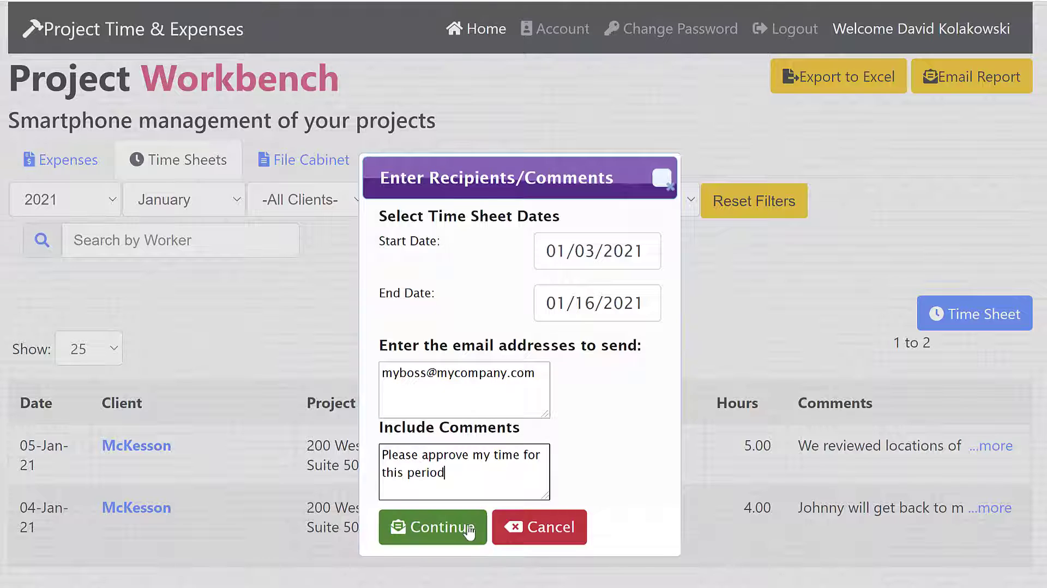
click(525, 531)
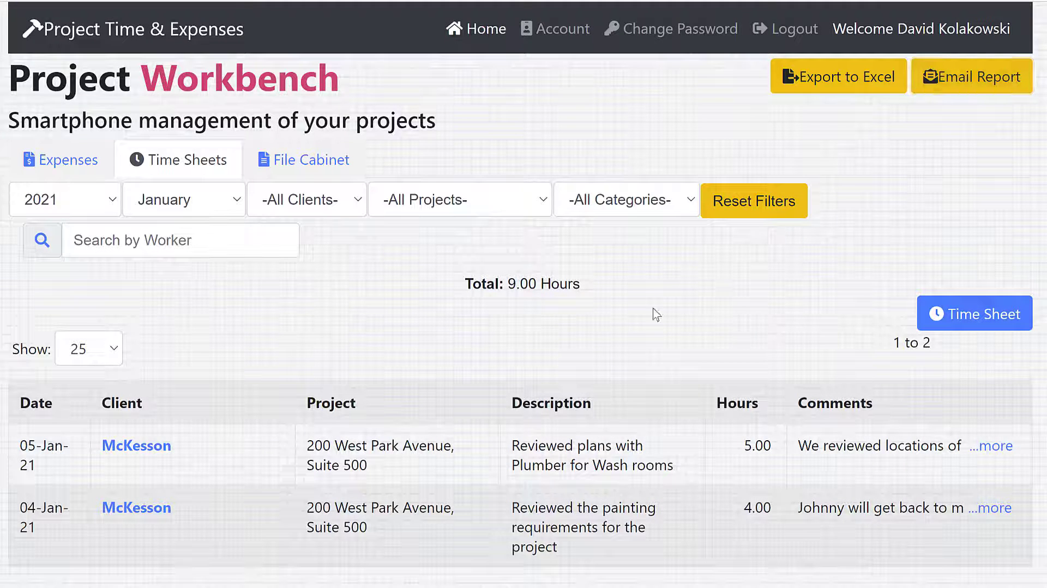
Start a new time record dated 01/22/2021
click(960, 323)
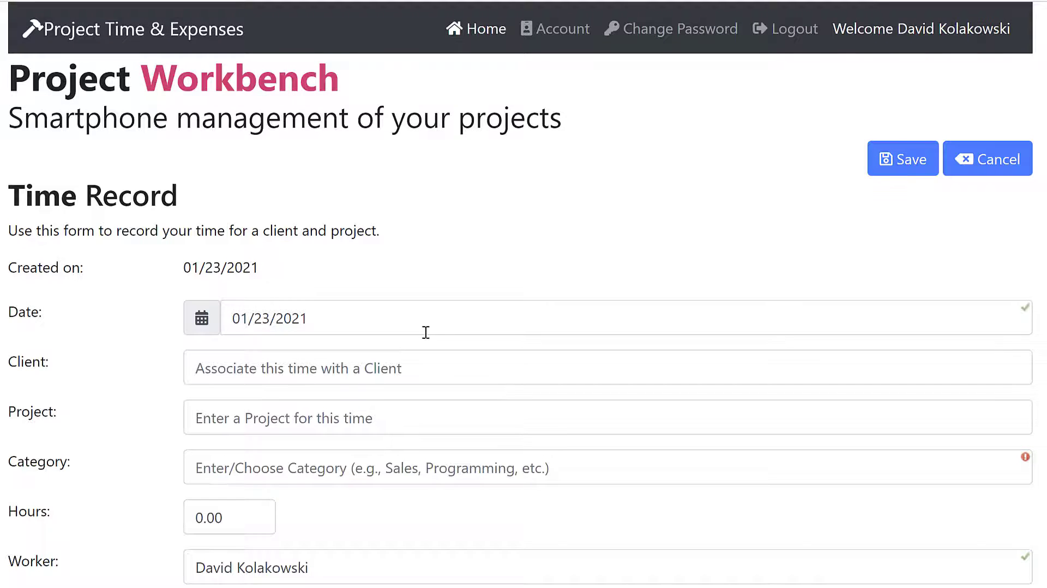
scroll(426, 332, down, 3)
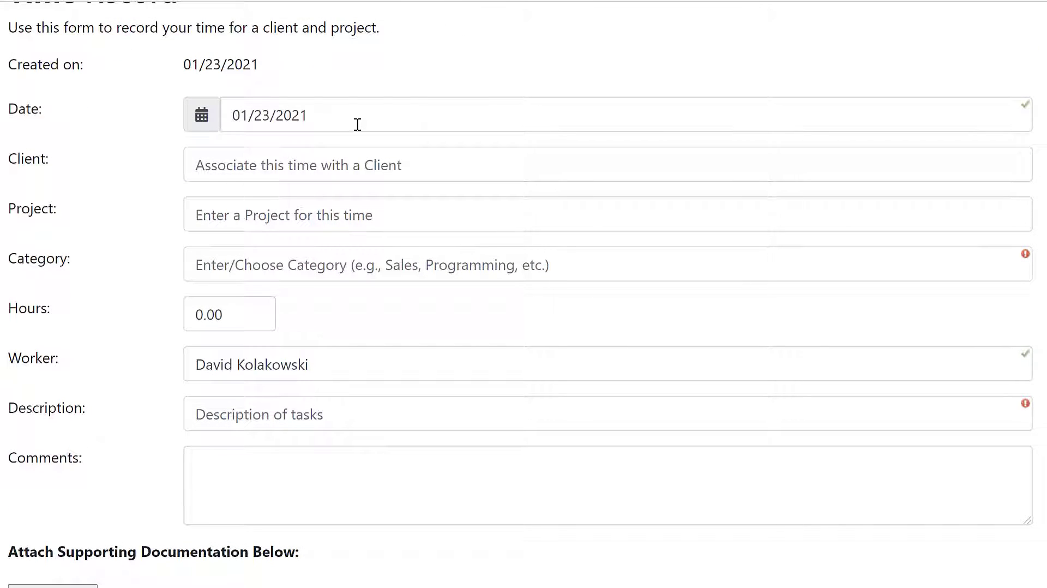
scroll(357, 124, up, 2)
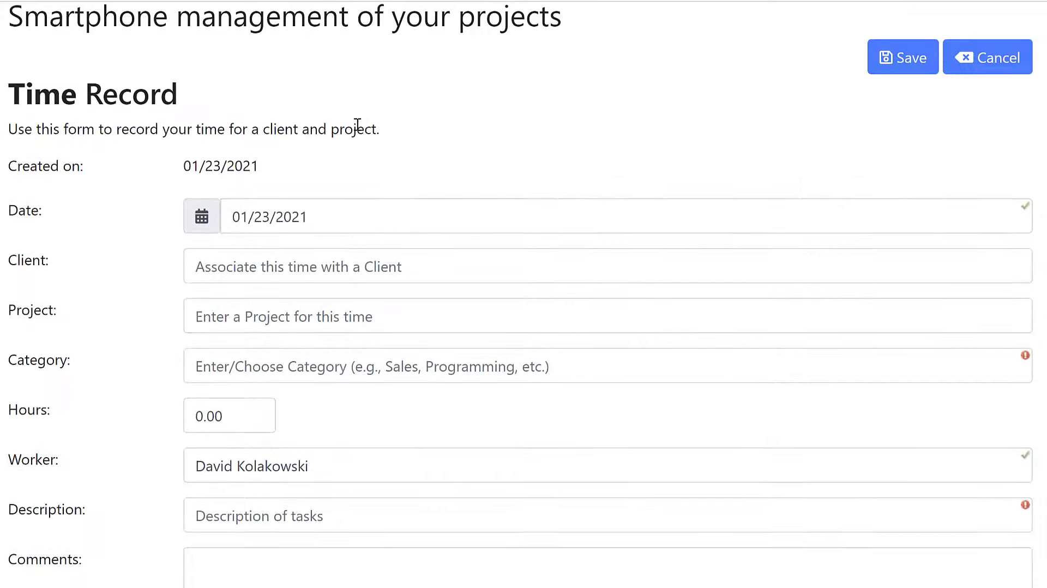
click(370, 214)
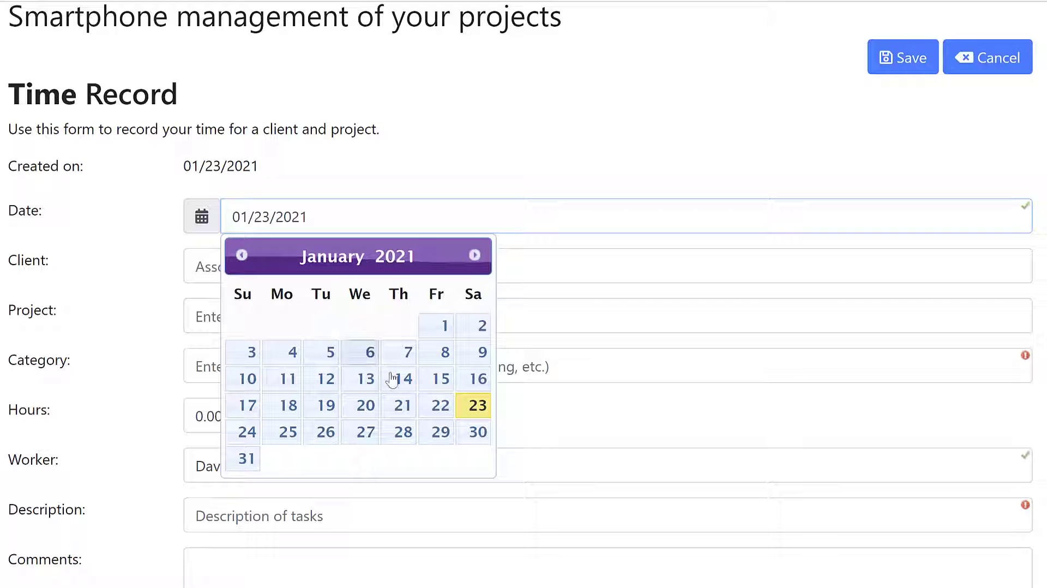
click(440, 405)
Record 8 hours for client Vornado Management, described as "cleaning first floor prior to carpet being installed", and save the time record
click(343, 263)
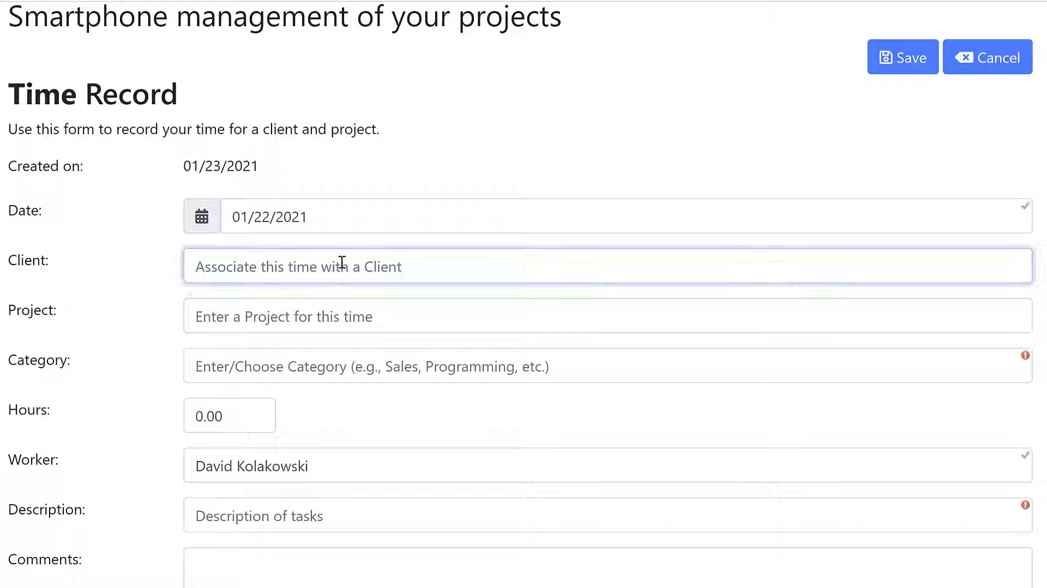
text(vo)
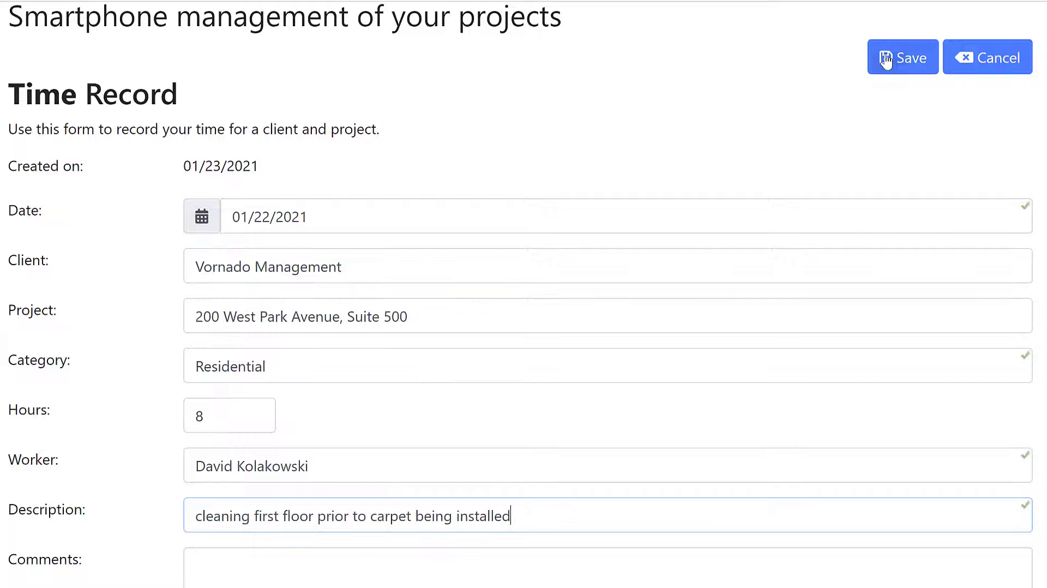
click(886, 60)
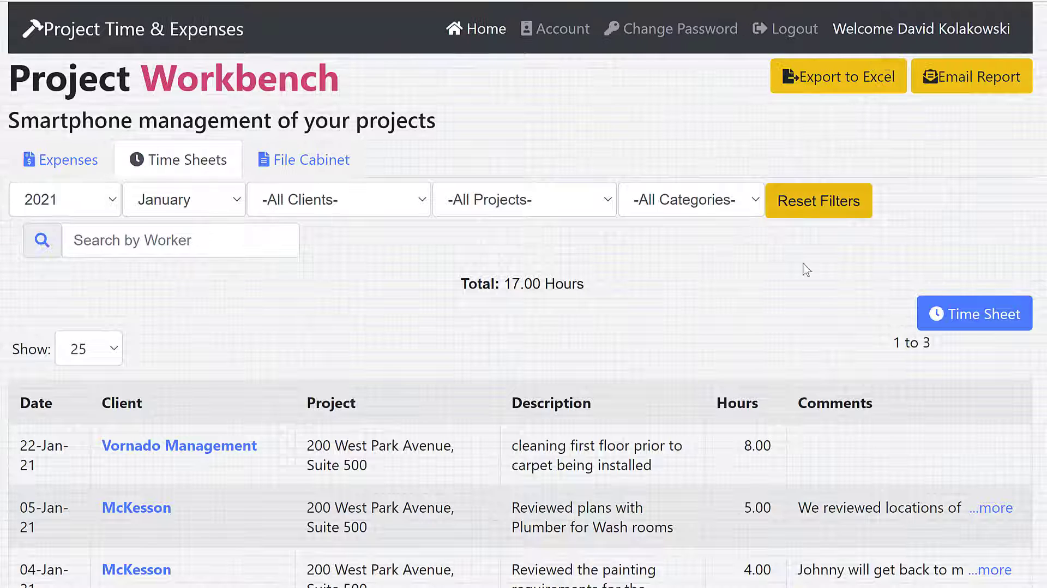
Read the full comment on the 05-Jan-21 McKesson time entry
scroll(751, 375, down, 2)
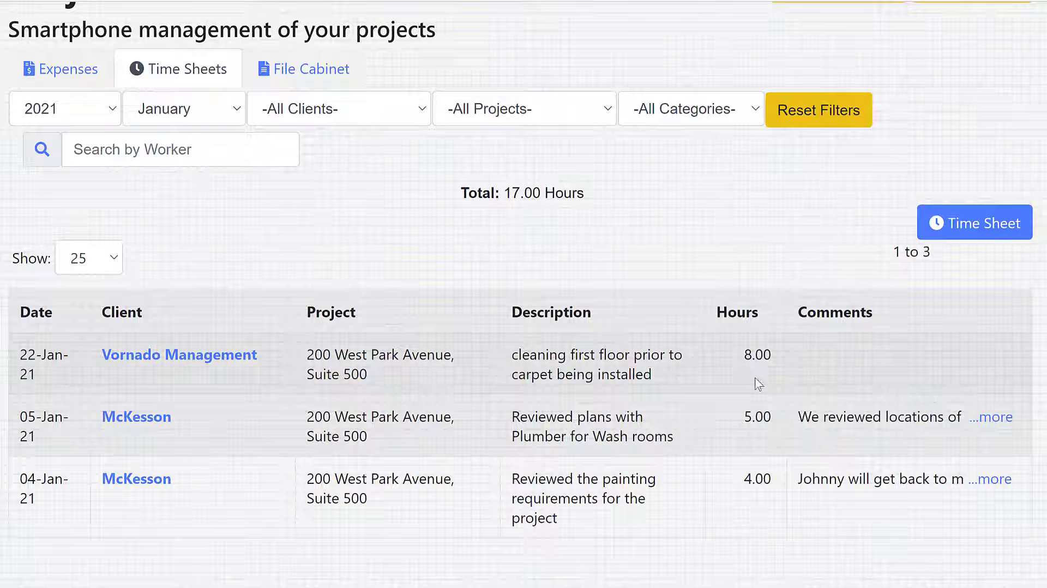
click(1003, 418)
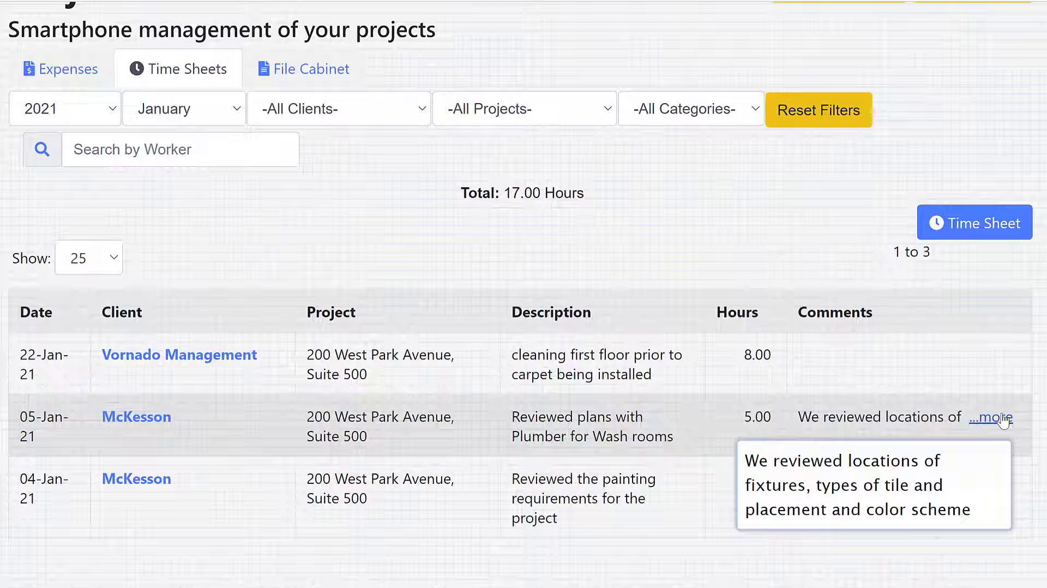
Search the file cabinet for "draw", show Architect Drawings for Master Bathroom, and reset the filters
click(328, 69)
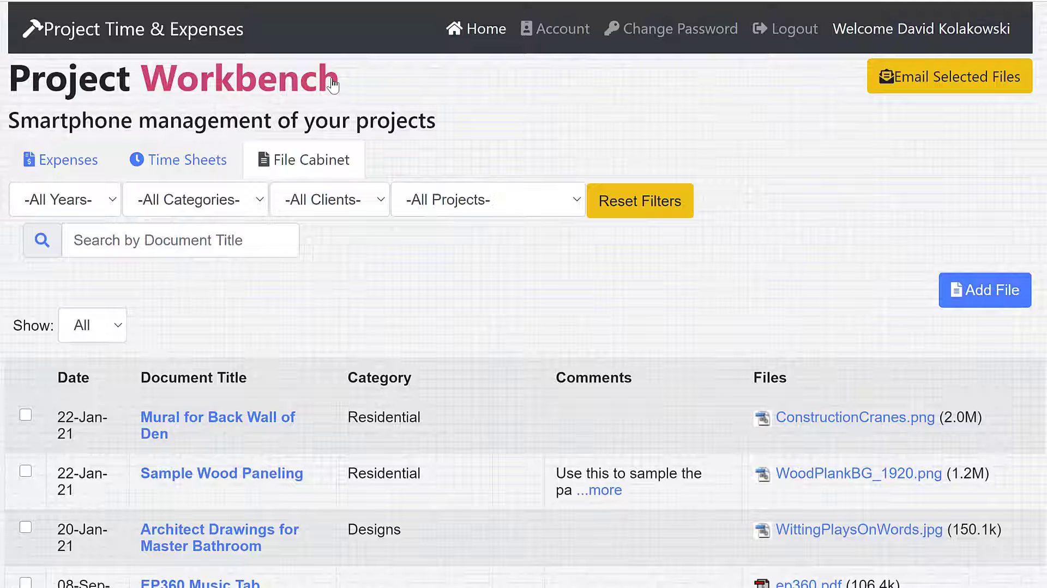
click(255, 240)
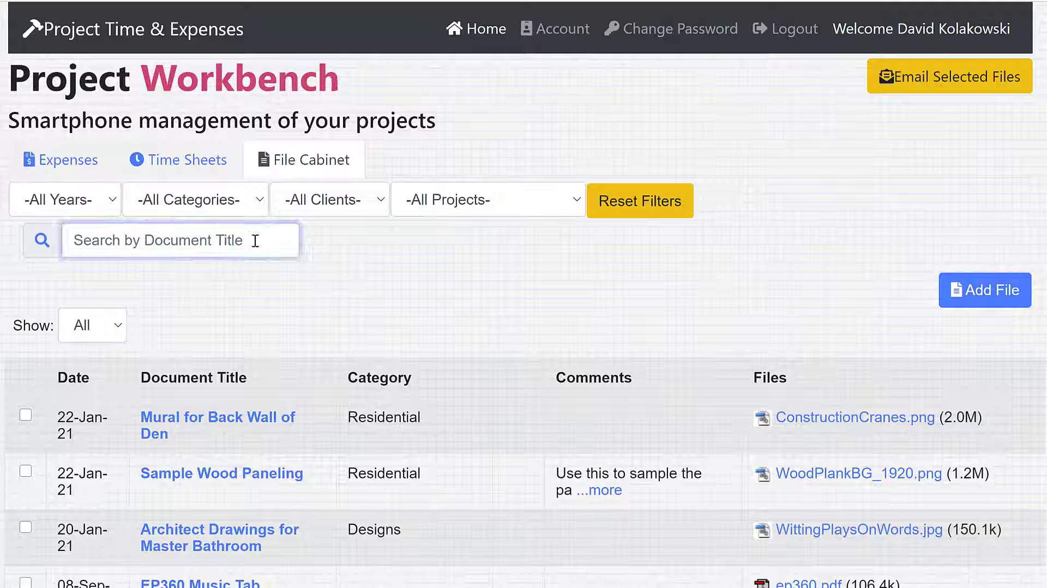
text(draw)
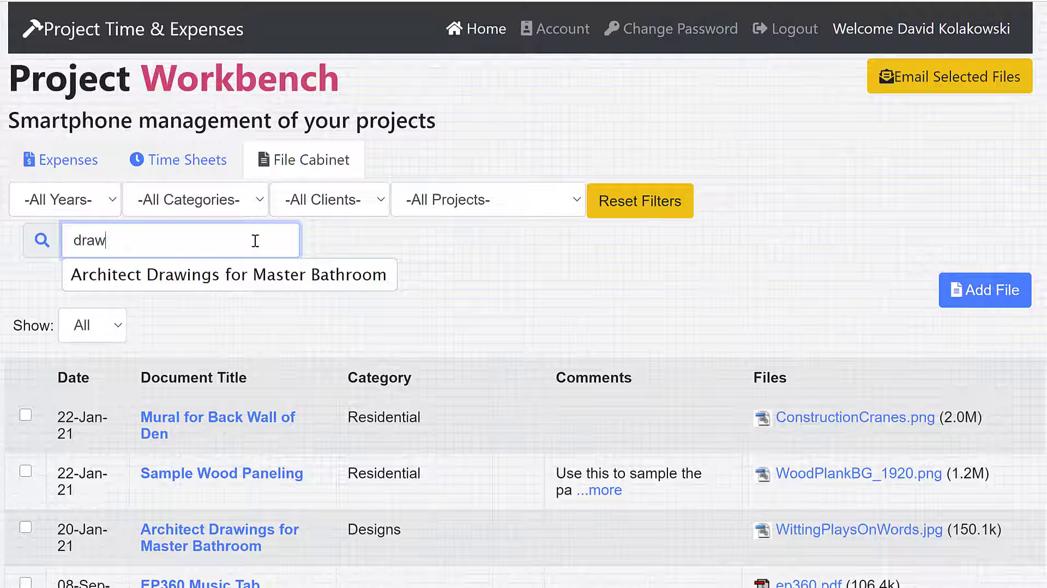
click(253, 274)
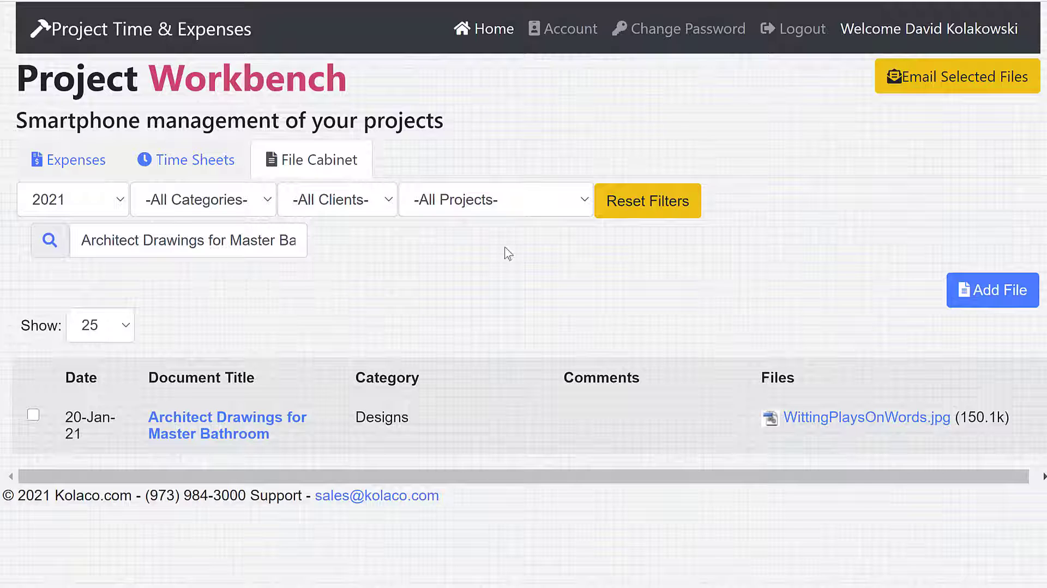
click(644, 210)
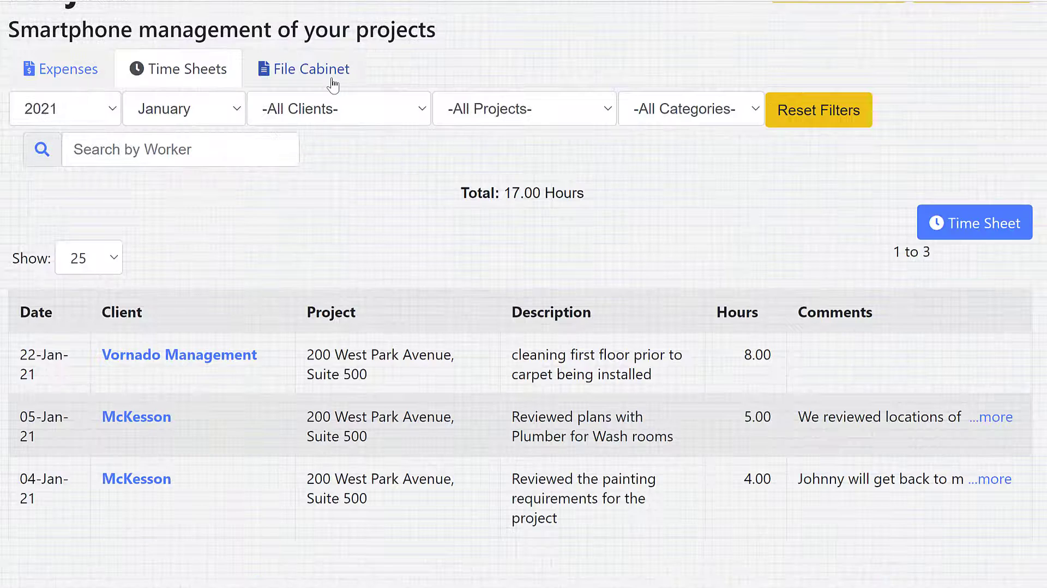
click(308, 78)
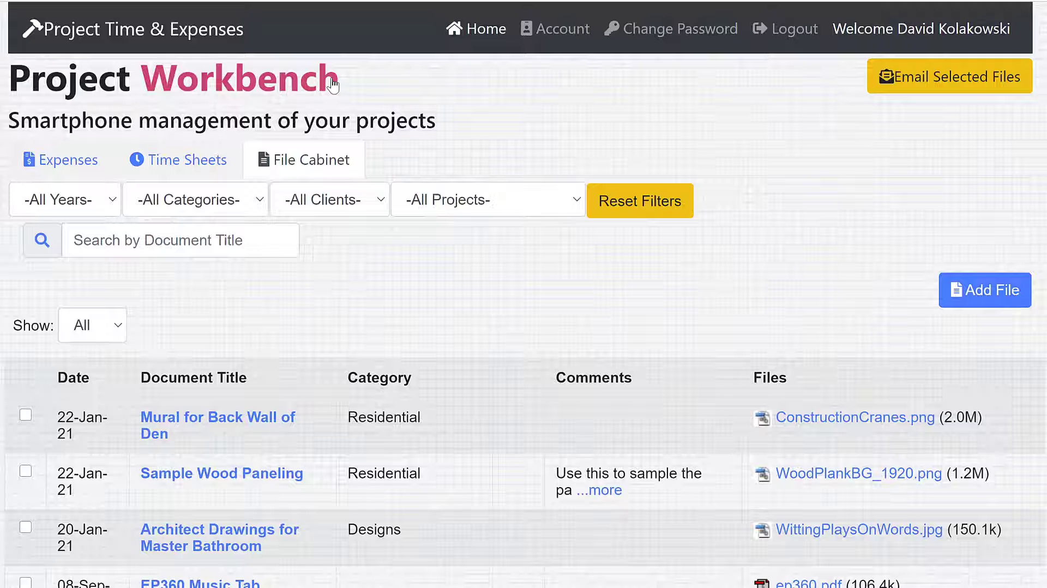
Draft an e-mail of the Mural for Back Wall of Den file with the comment "Please review the attached mural file for approval", and cancel it
click(26, 415)
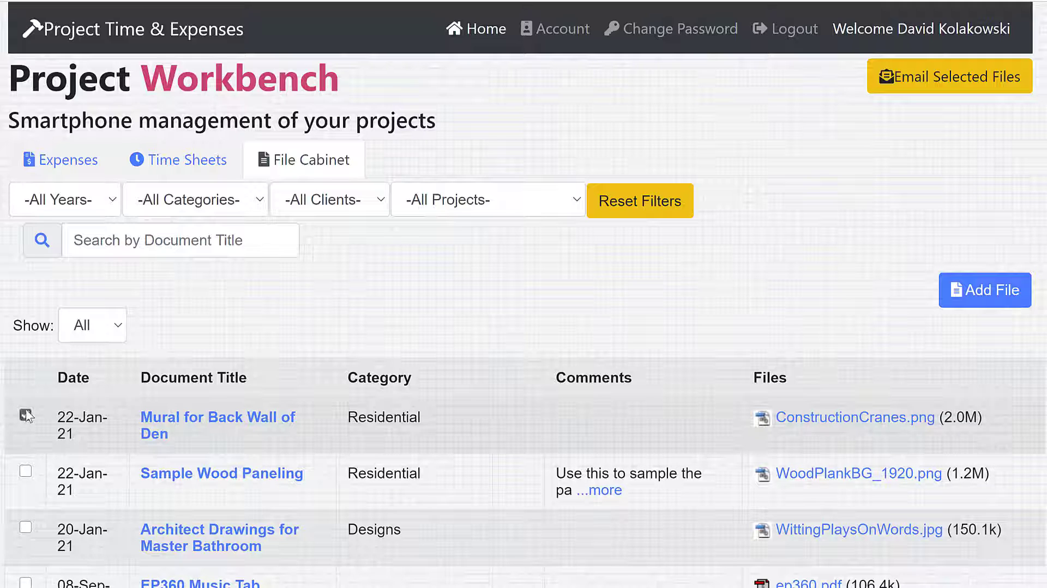
click(928, 88)
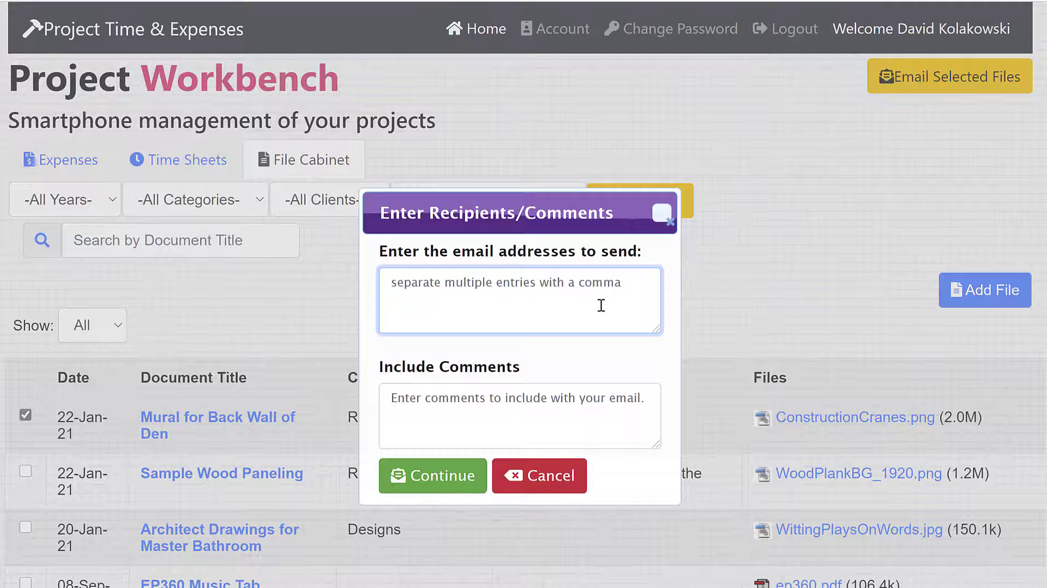
text(MyClient@client.com)
key(Tab)
text(Please review the attached mural file for approval)
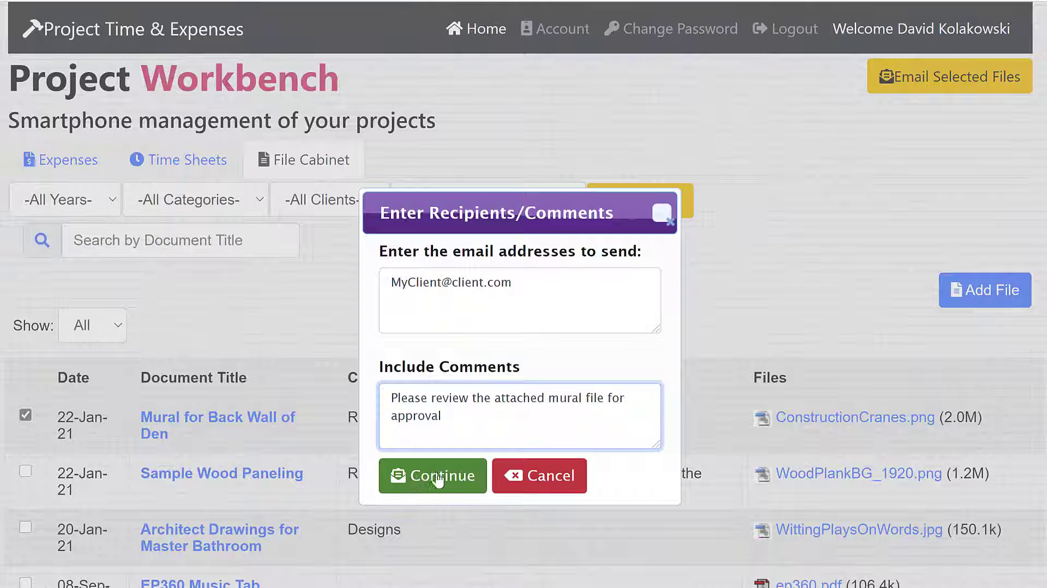
click(515, 476)
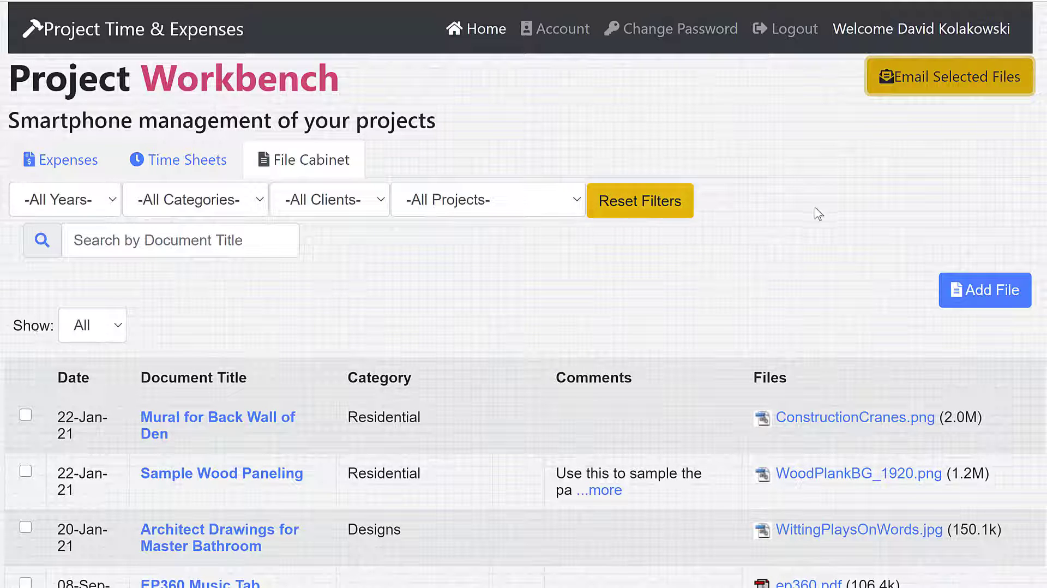
Start a new file cabinet entry dated 01/22/2021
click(991, 298)
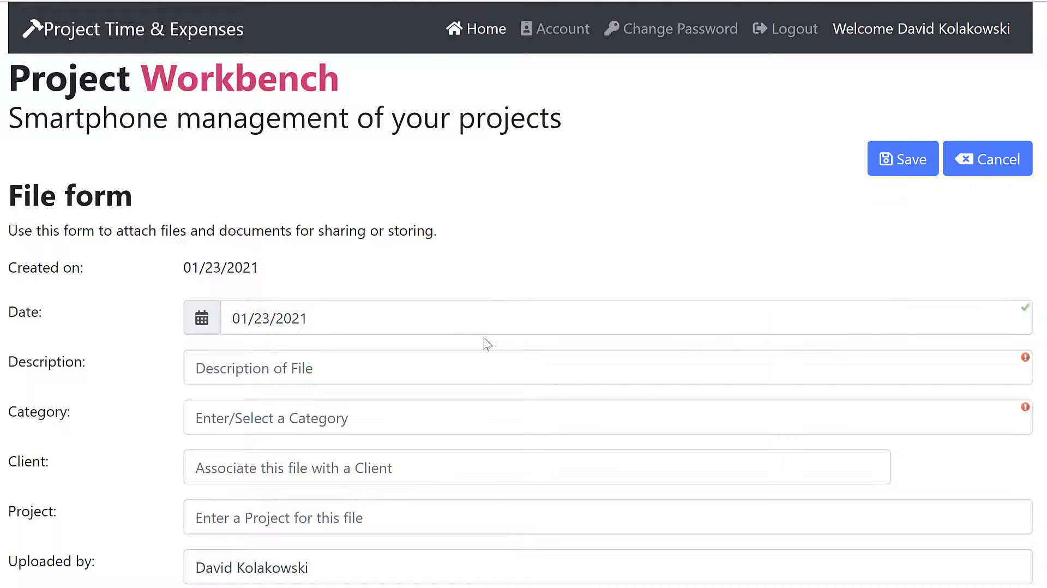
click(469, 321)
click(440, 510)
Describe the file as "Some file name and title", with category Residential, client Vornado and its project
click(337, 372)
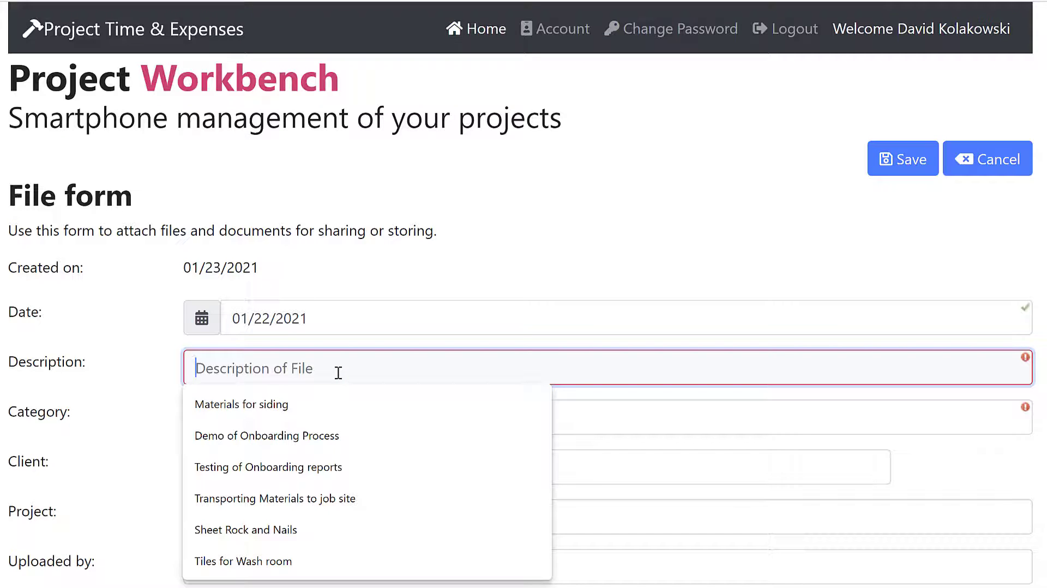
text(La)
key(BackSpace)
key(BackSpace)
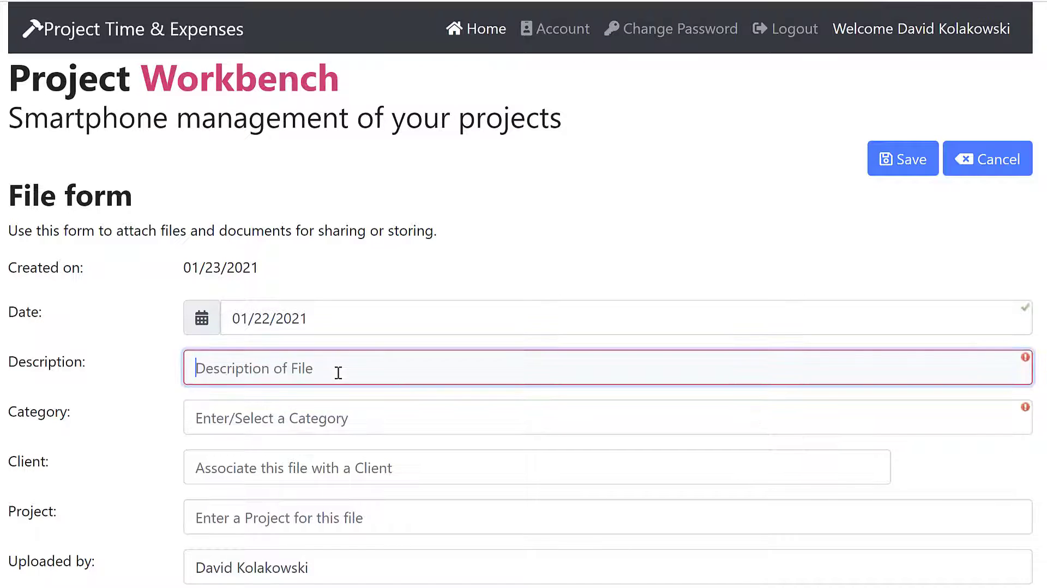
text(Some file name and title)
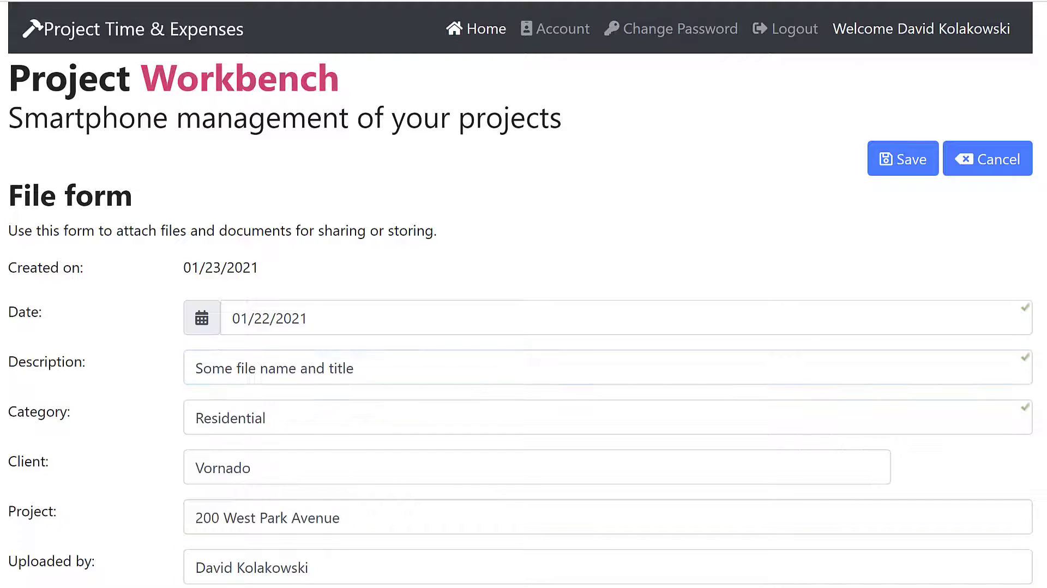
key(Tab)
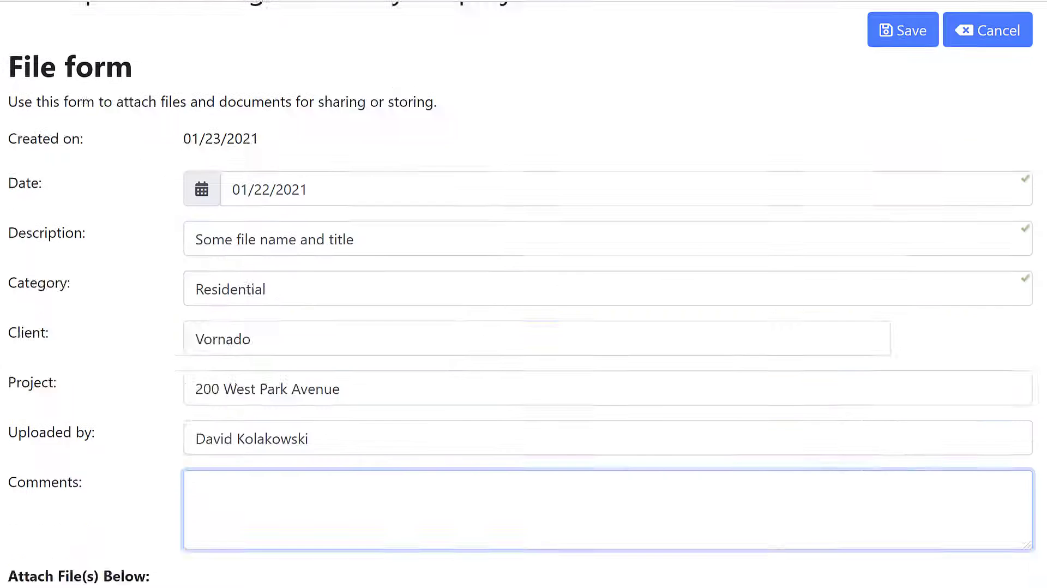
Attach the image WoodPlankBG_1920.png to the file form and save the new file cabinet entry
scroll(180, 546, down, 3)
click(63, 457)
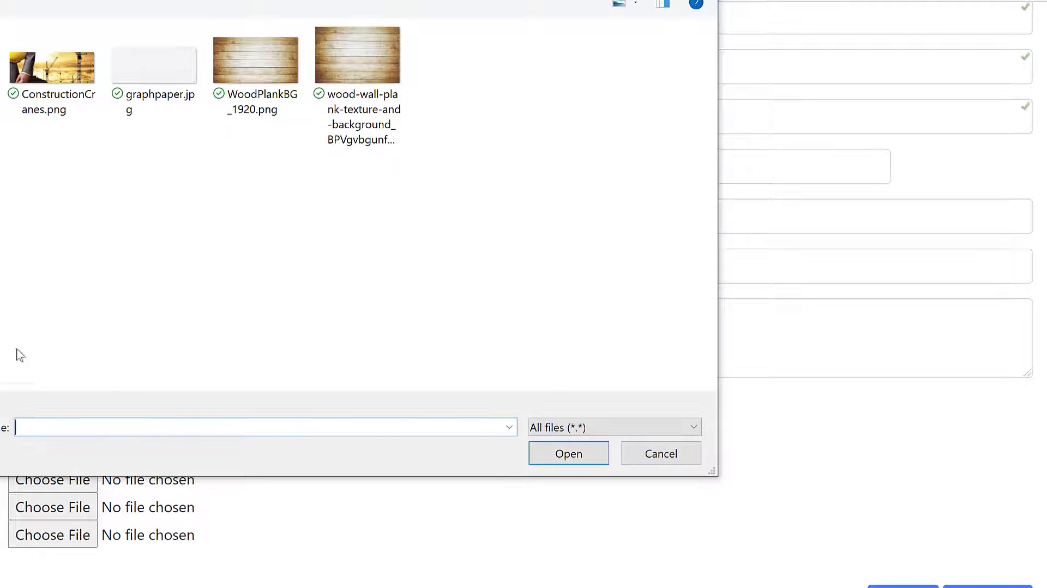
click(233, 80)
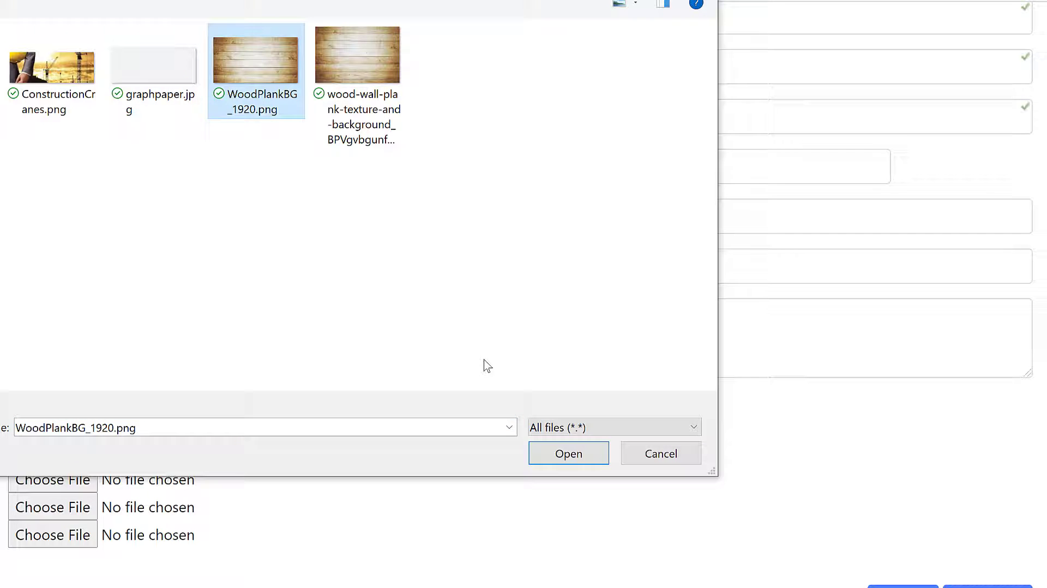
click(561, 455)
scroll(720, 404, up, 5)
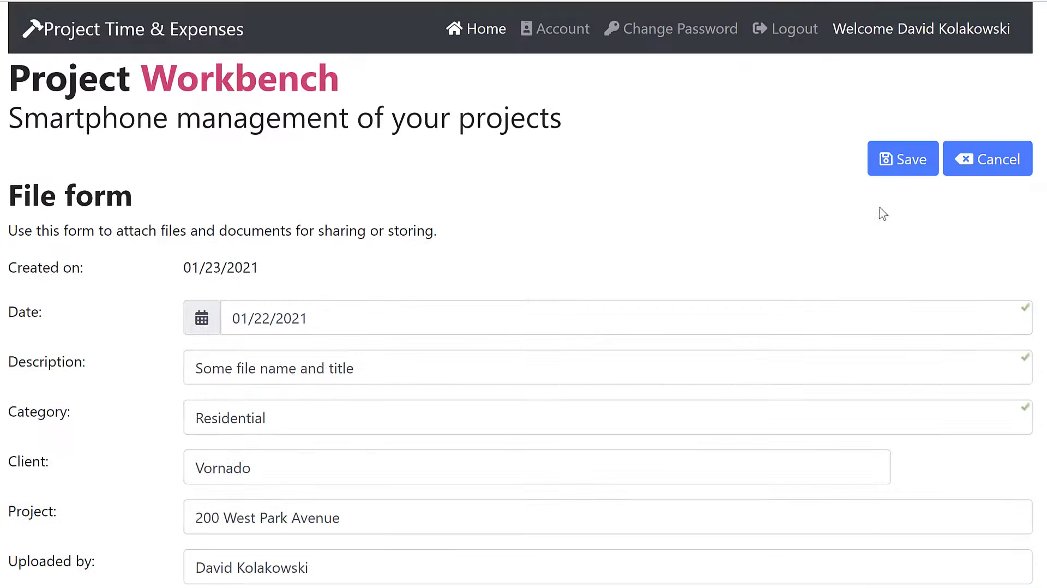
click(904, 174)
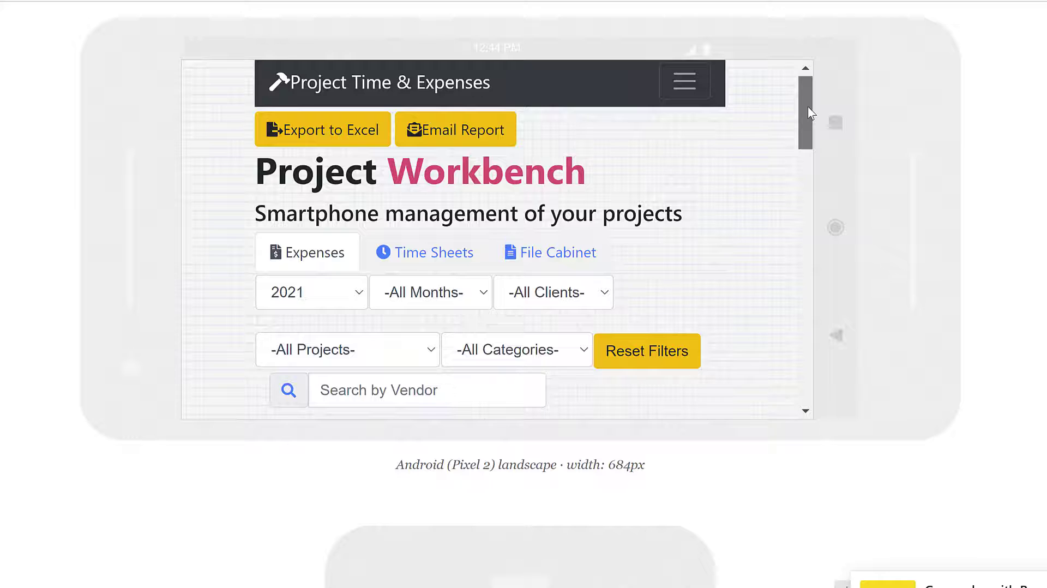
Switch to the Android (Pixel 2) landscape preview of the workbench and show its time sheets
scroll(808, 119, down, 1)
drag(808, 119, 808, 87)
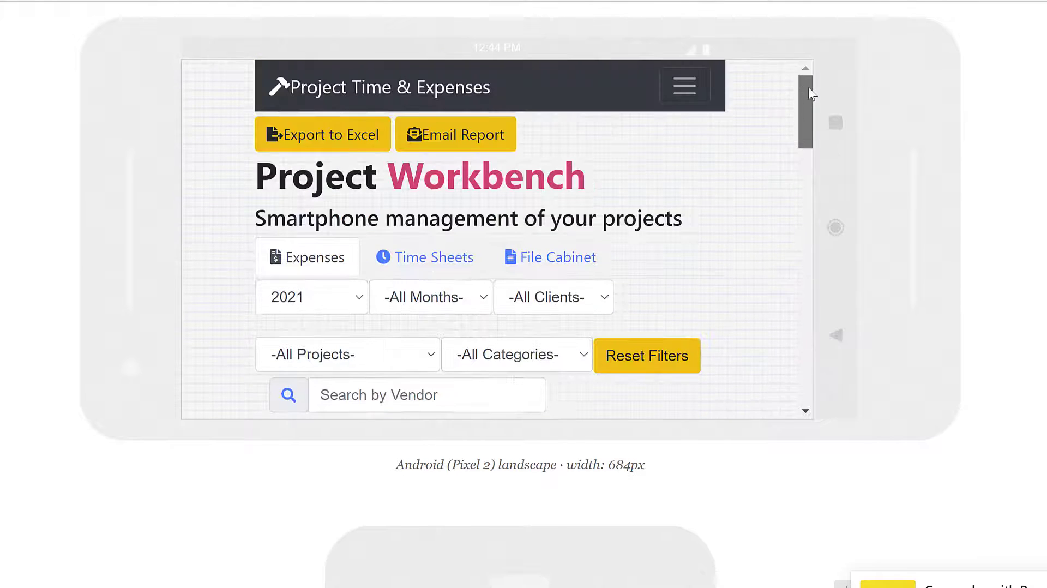
click(449, 277)
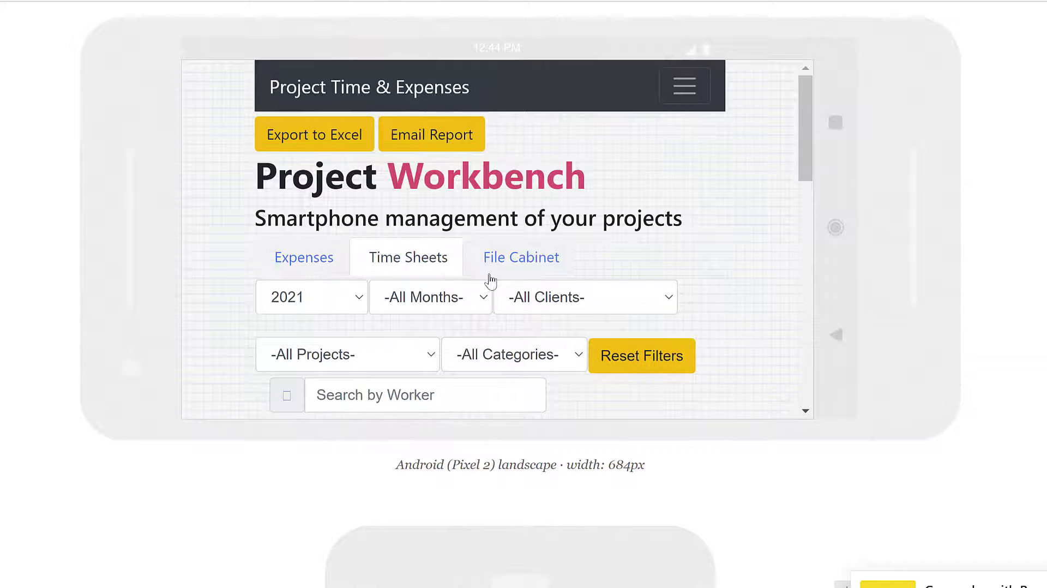
Open the file cabinet in the landscape phone preview and examine its filters and document list
click(538, 269)
scroll(597, 301, down, 4)
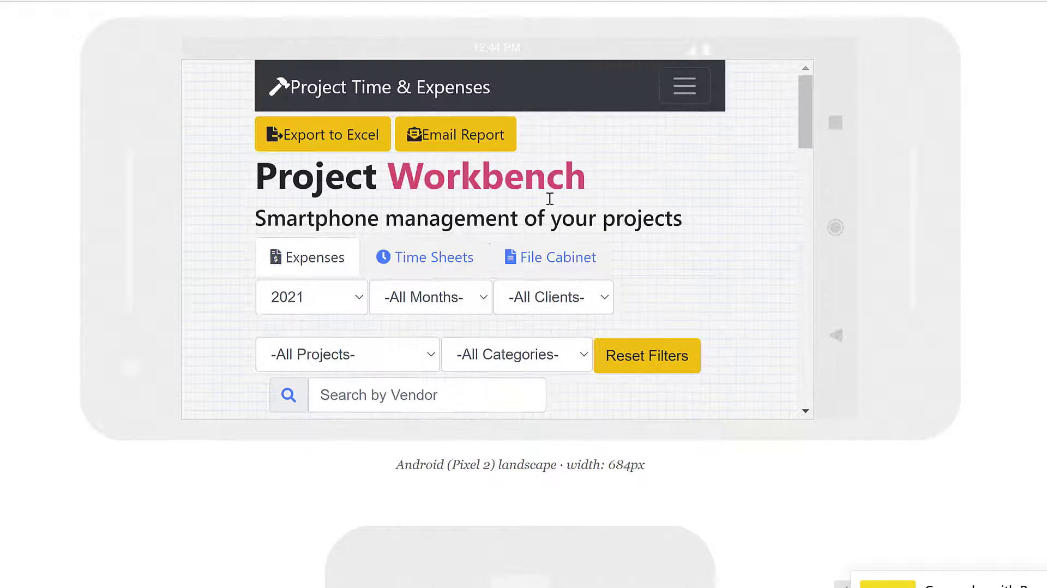
click(446, 273)
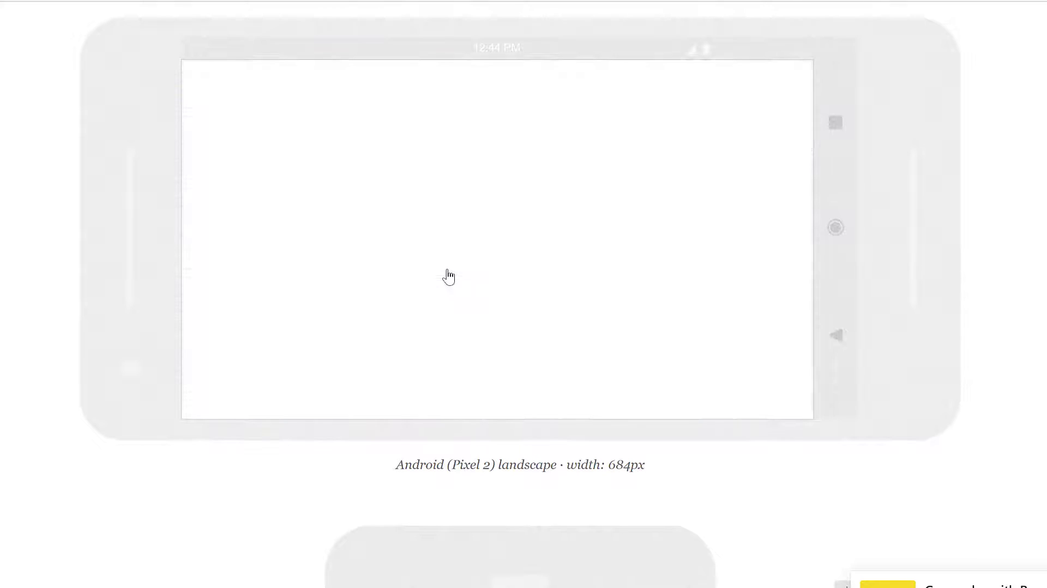
click(537, 269)
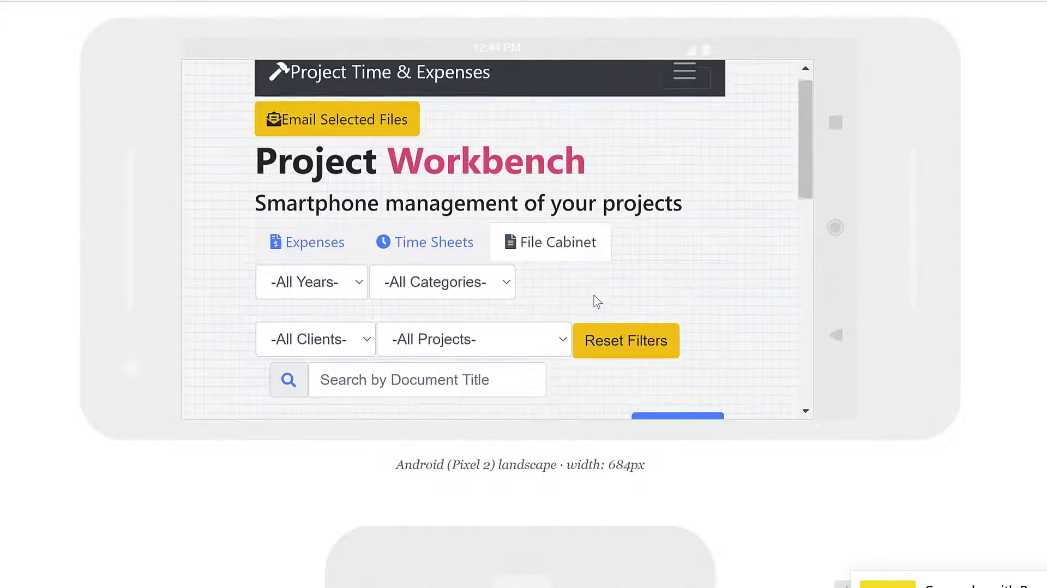
scroll(595, 300, down, 4)
scroll(597, 301, down, 1)
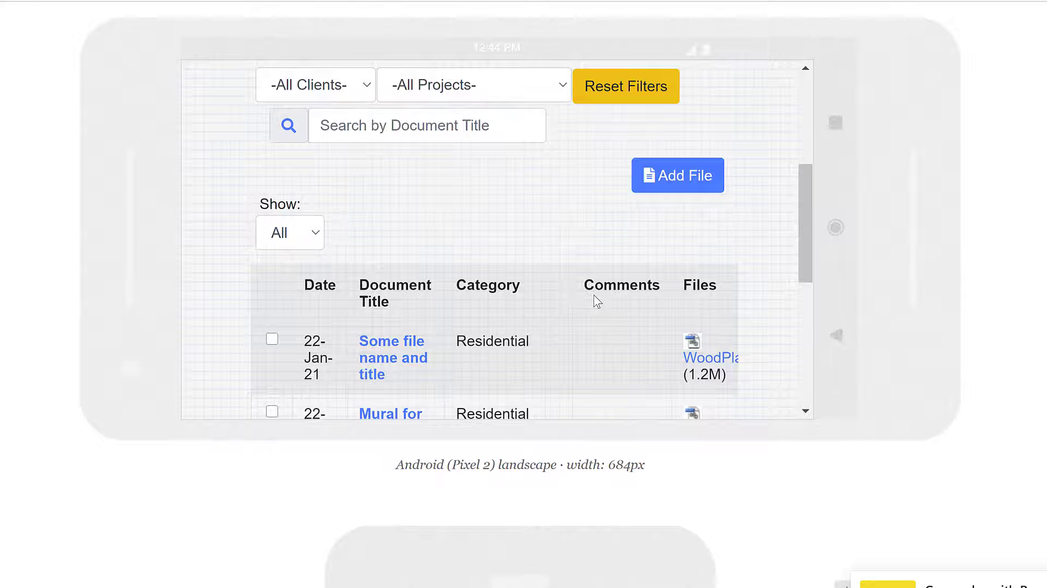
scroll(598, 301, down, 2)
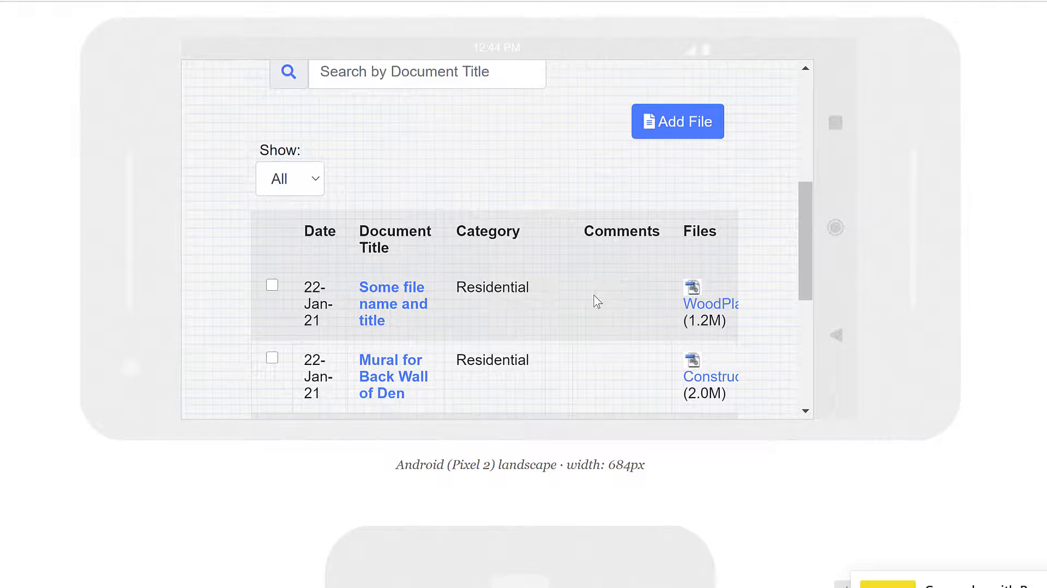